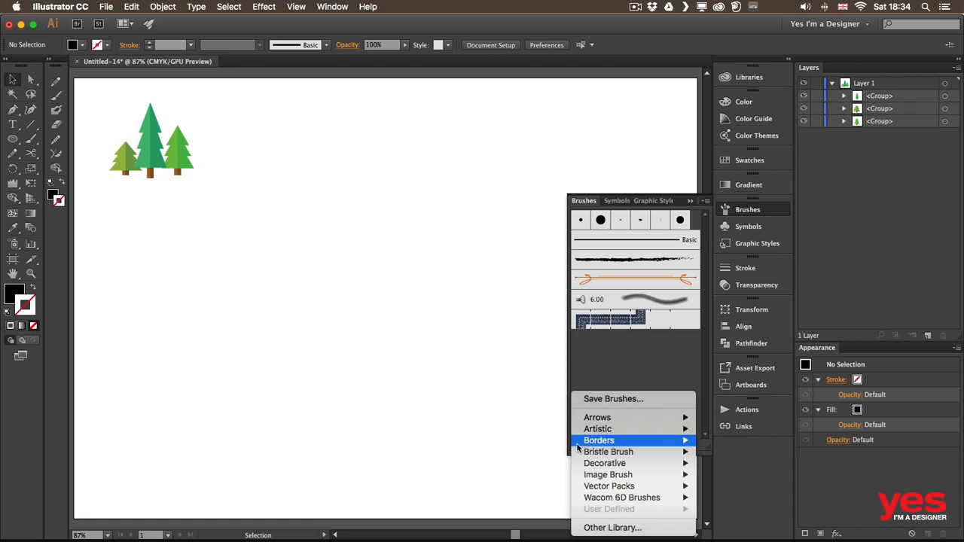
Load the Decorative_Scatter brush library and pick its Bubbles brush.
{"action": "mouse_move", "coordinate": [661, 467]}
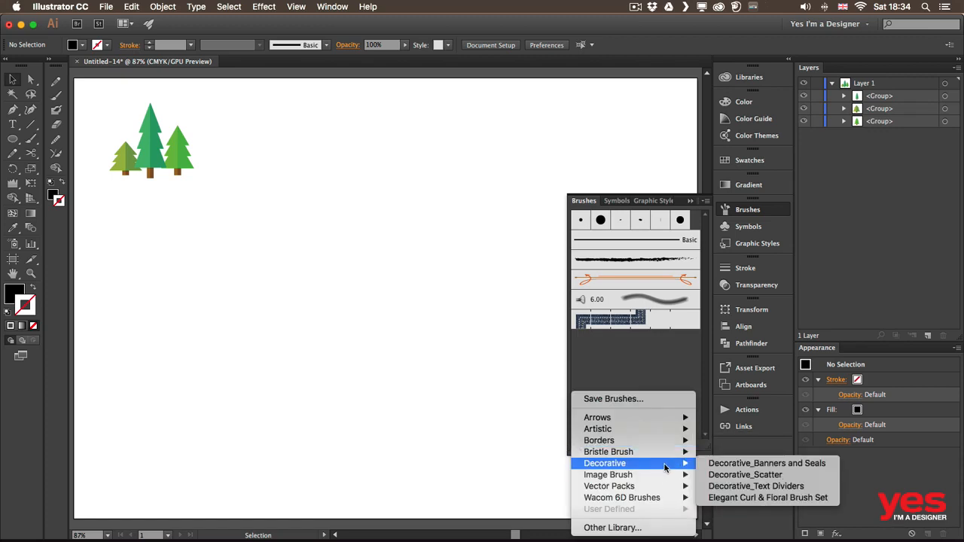
{"action": "left_click", "coordinate": [742, 476]}
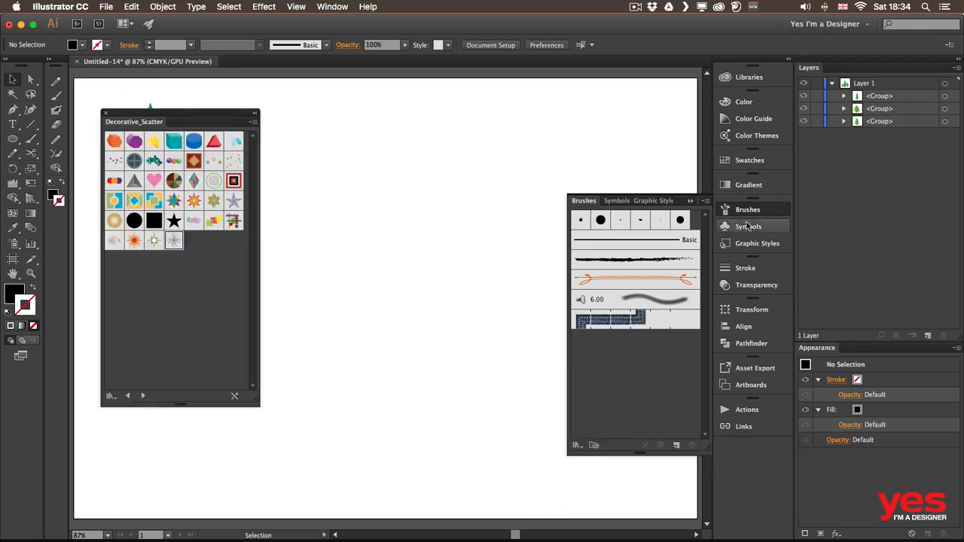
{"action": "left_click", "coordinate": [757, 217]}
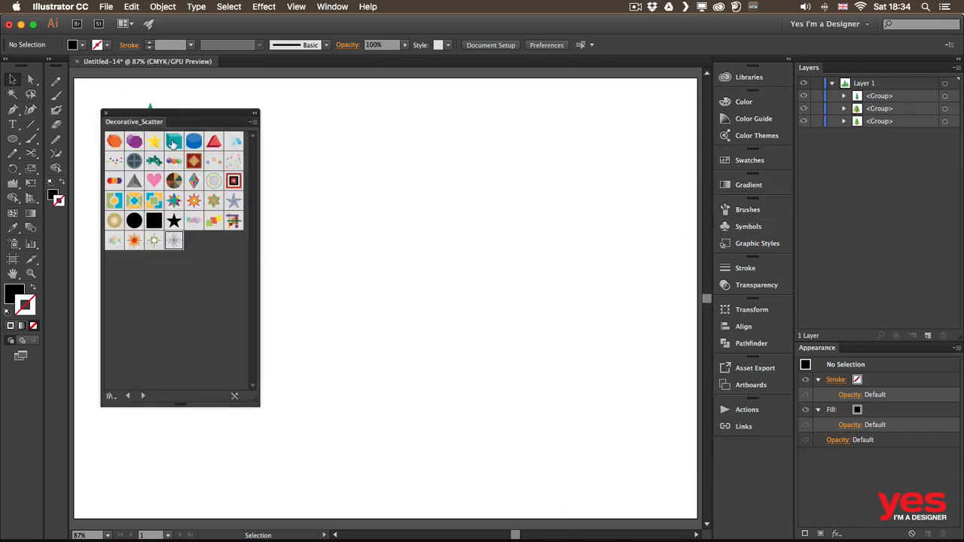
{"action": "left_click_drag", "start_coordinate": [175, 116], "coordinate": [154, 220]}
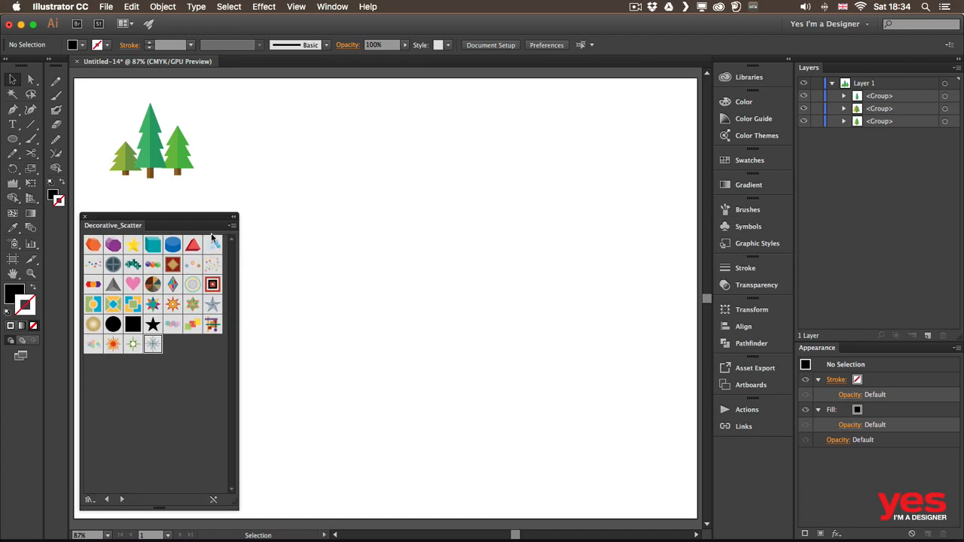
{"action": "left_click", "coordinate": [213, 246]}
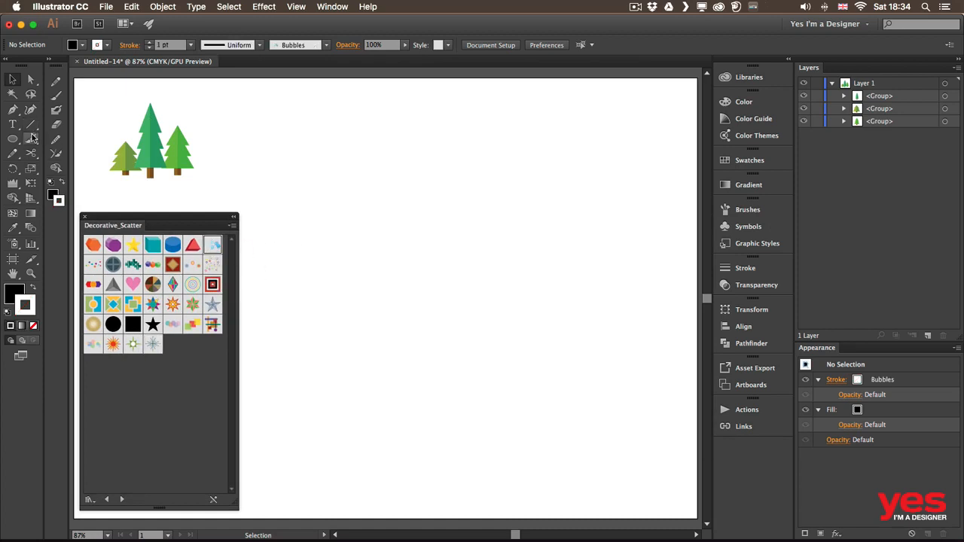
Paint three freehand wavy strokes with the Bubbles brush across the middle of the artboard.
{"action": "key", "text": "b"}
{"action": "mouse_move", "coordinate": [294, 220]}
{"action": "left_mouse_down"}
{"action": "mouse_move", "coordinate": [369, 185]}
{"action": "mouse_move", "coordinate": [506, 241]}
{"action": "mouse_move", "coordinate": [523, 220]}
{"action": "left_mouse_up"}
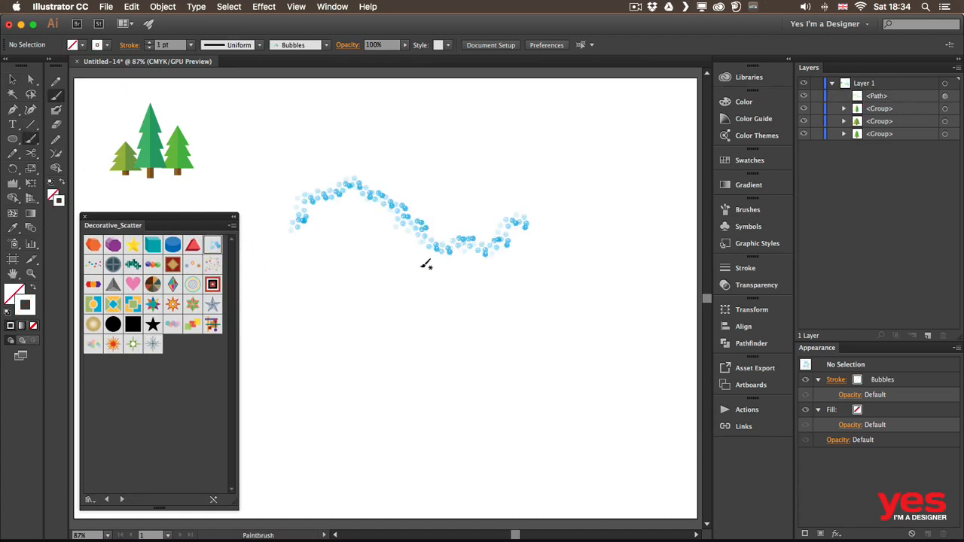
{"action": "mouse_move", "coordinate": [330, 248]}
{"action": "left_mouse_down"}
{"action": "mouse_move", "coordinate": [389, 241]}
{"action": "mouse_move", "coordinate": [559, 260]}
{"action": "left_mouse_up"}
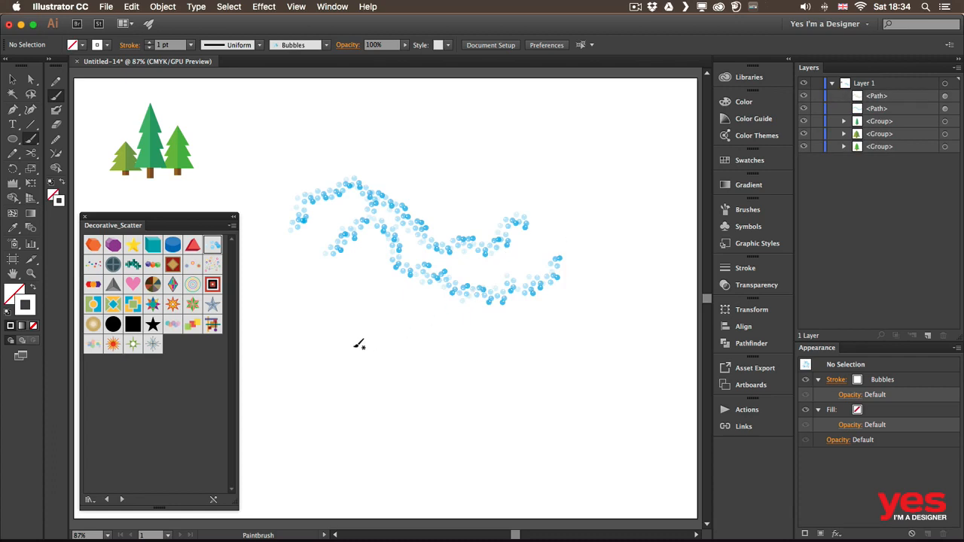
{"action": "mouse_move", "coordinate": [359, 340]}
{"action": "left_mouse_down"}
{"action": "mouse_move", "coordinate": [304, 381]}
{"action": "mouse_move", "coordinate": [437, 338]}
{"action": "mouse_move", "coordinate": [517, 349]}
{"action": "left_mouse_up"}
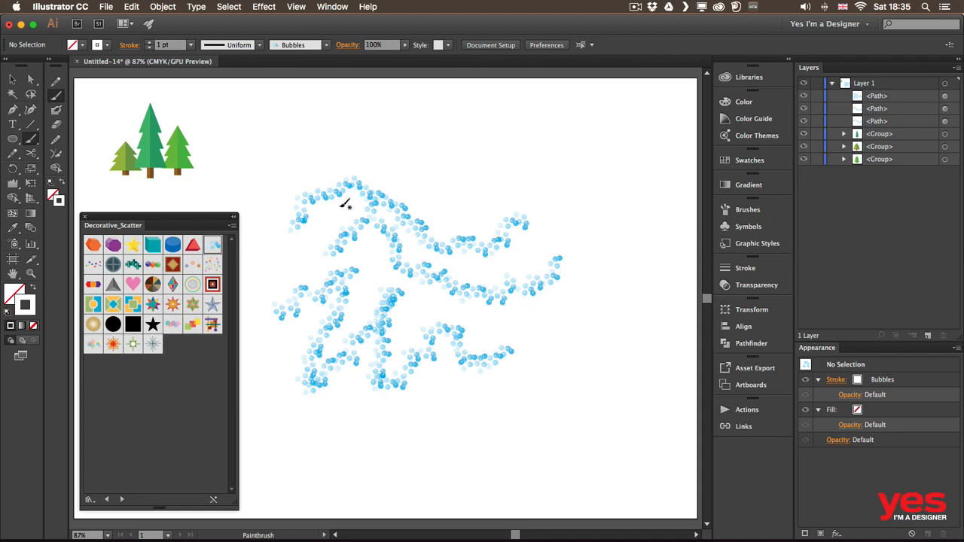
Edit the Bubbles scatter brush so its size is Random, ranging from 57% to 316%.
{"action": "left_click", "coordinate": [748, 209]}
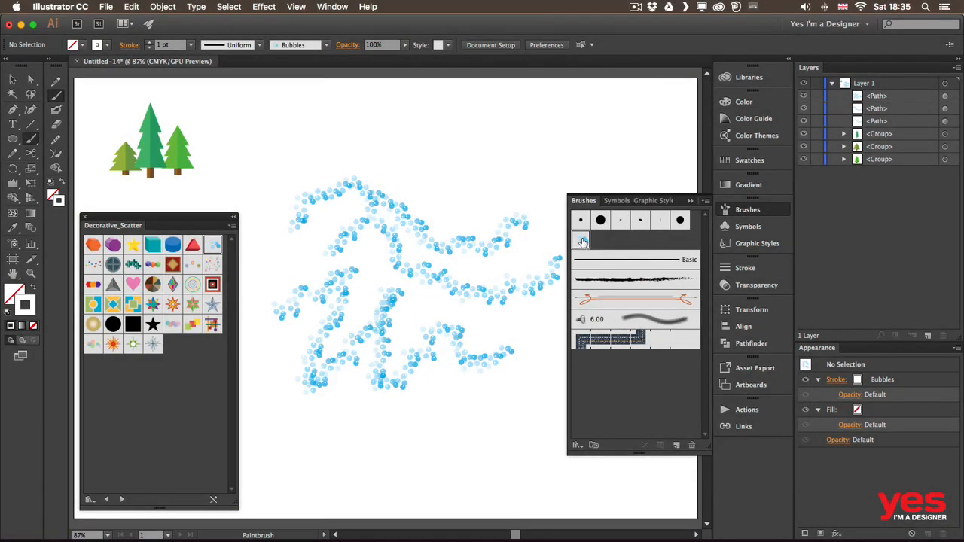
{"action": "double_click", "coordinate": [582, 241]}
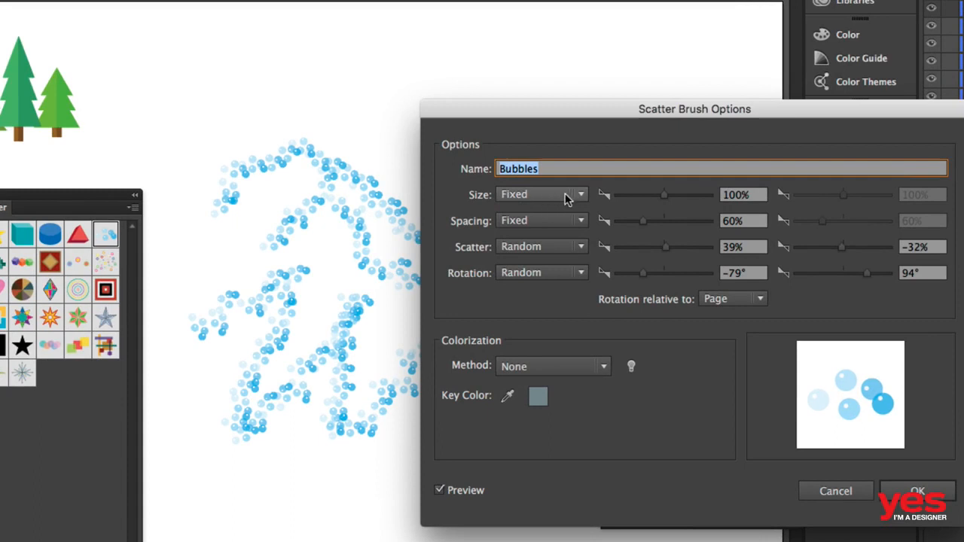
{"action": "left_click", "coordinate": [558, 193]}
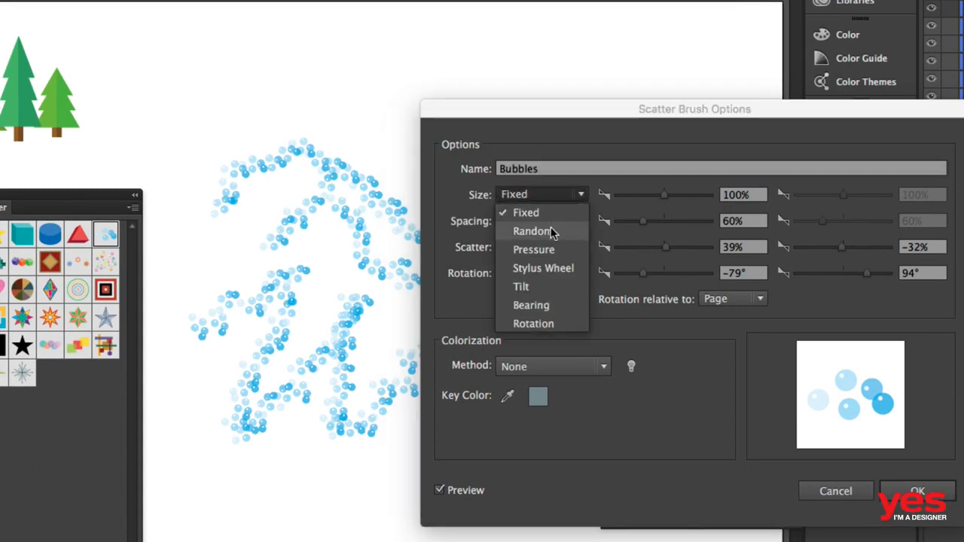
{"action": "left_click", "coordinate": [553, 226]}
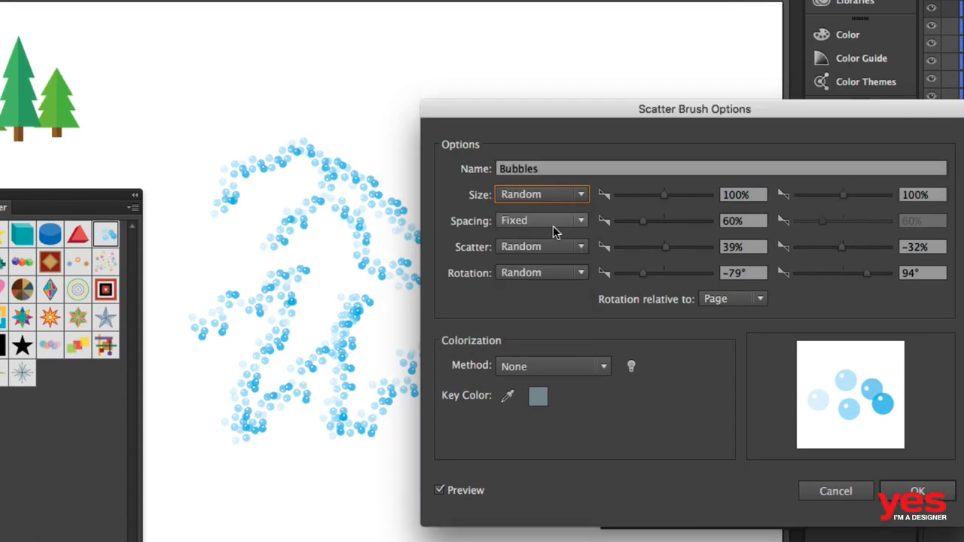
{"action": "left_click", "coordinate": [662, 195]}
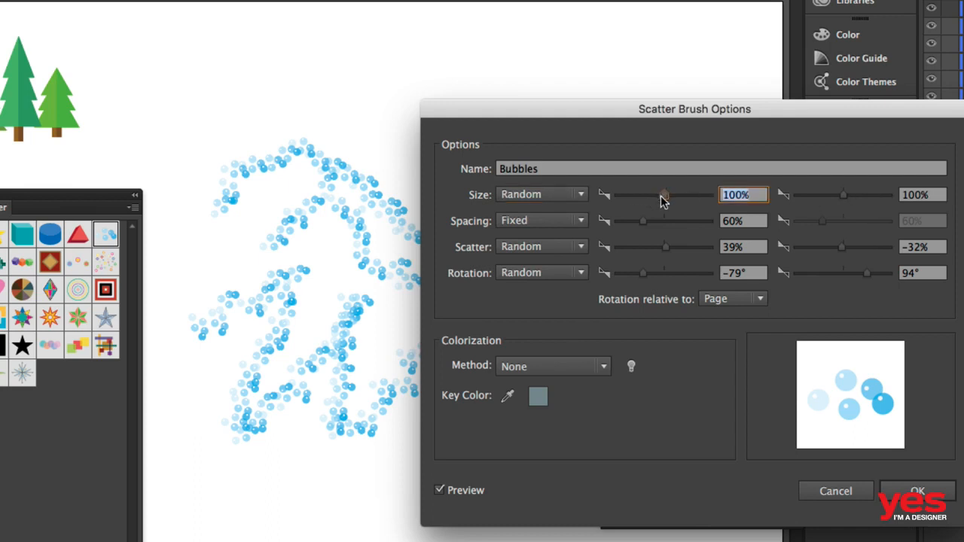
{"action": "left_click_drag", "start_coordinate": [661, 198], "coordinate": [640, 195]}
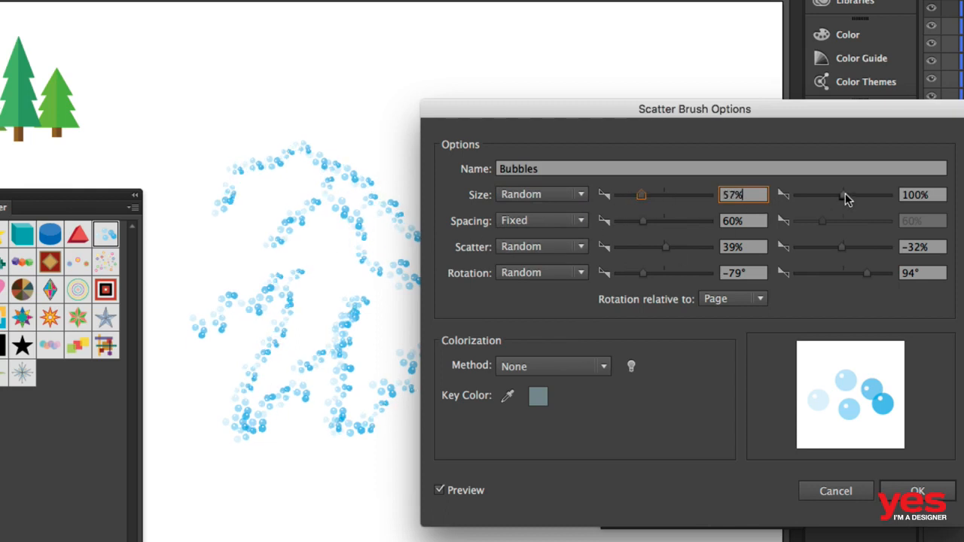
{"action": "mouse_move", "coordinate": [845, 197]}
{"action": "left_mouse_down"}
{"action": "mouse_move", "coordinate": [860, 199]}
{"action": "mouse_move", "coordinate": [850, 196]}
{"action": "left_mouse_up"}
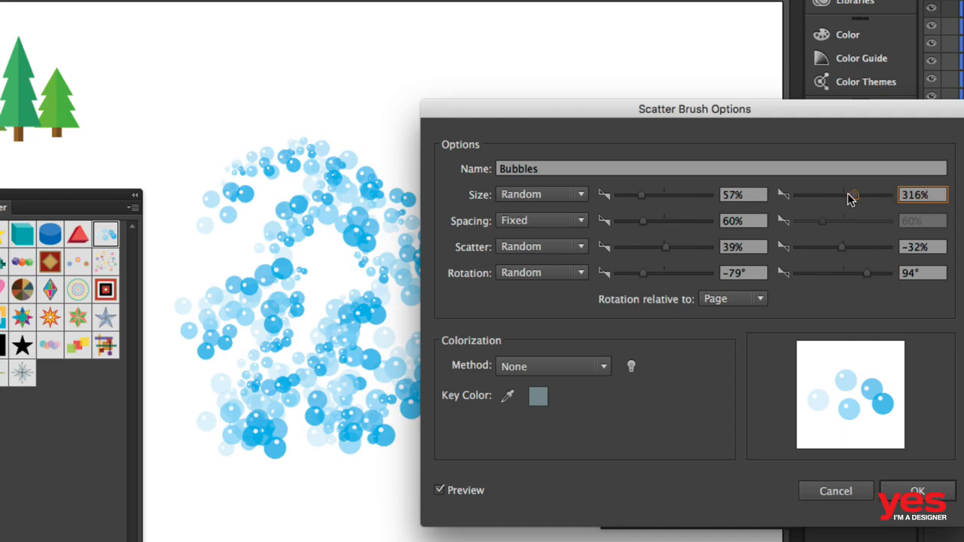
{"action": "left_click_drag", "start_coordinate": [652, 118], "coordinate": [664, 94]}
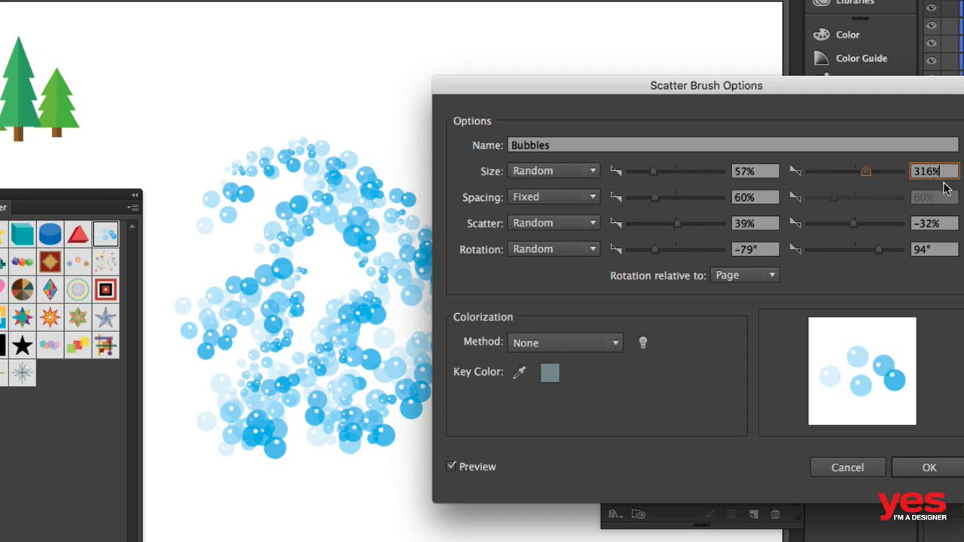
Set the Bubbles brush size variation to Pressure and apply the change to the existing strokes.
{"action": "left_click", "coordinate": [560, 171]}
{"action": "left_click", "coordinate": [548, 226]}
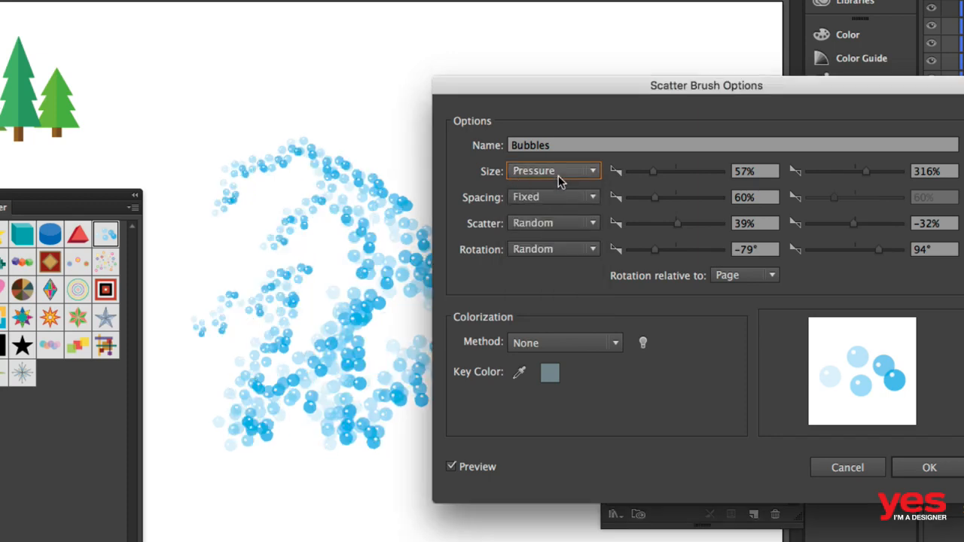
{"action": "mouse_move", "coordinate": [577, 93]}
{"action": "left_mouse_down"}
{"action": "mouse_move", "coordinate": [785, 119]}
{"action": "mouse_move", "coordinate": [710, 120]}
{"action": "left_mouse_up"}
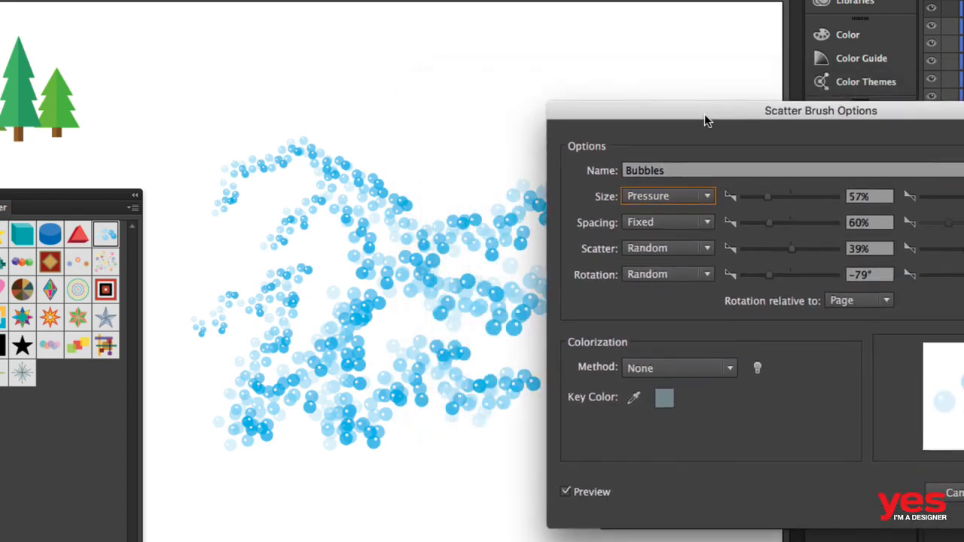
{"action": "left_click_drag", "start_coordinate": [705, 115], "coordinate": [662, 85]}
{"action": "key", "text": "Return"}
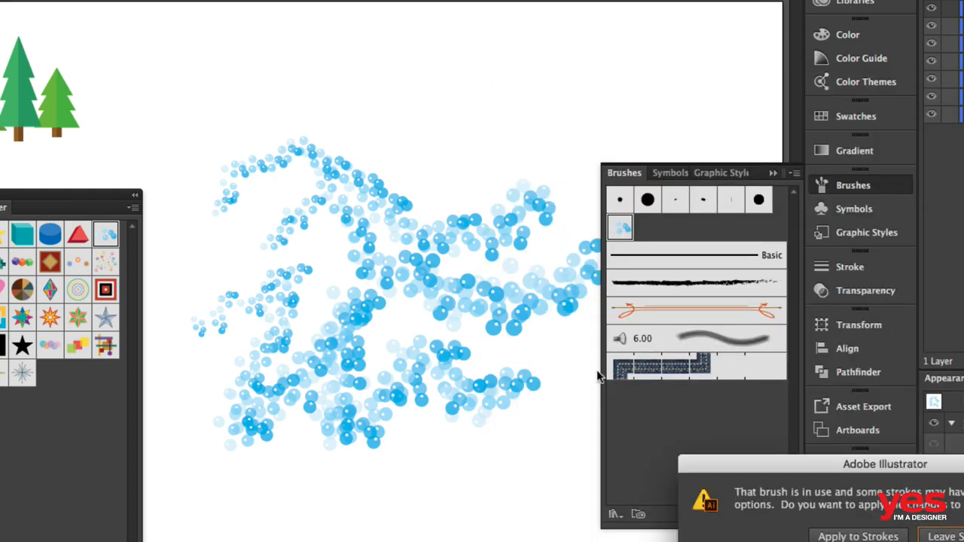
{"action": "left_click", "coordinate": [858, 536]}
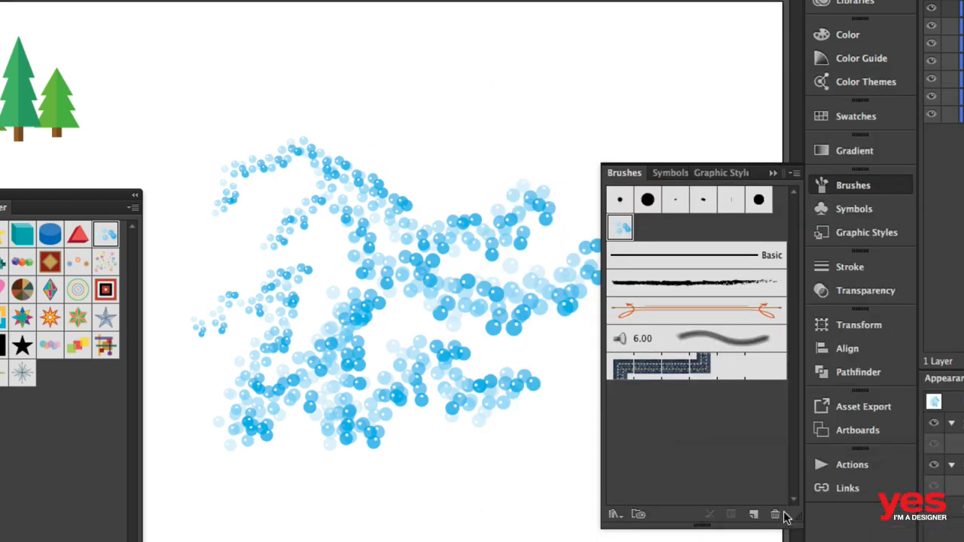
Delete all the bubble strokes and paint one long looping, zigzagging stroke with the Bubbles brush.
{"action": "key", "text": "v"}
{"action": "left_click_drag", "start_coordinate": [303, 113], "coordinate": [454, 461]}
{"action": "key", "text": "Delete"}
{"action": "key", "text": "b"}
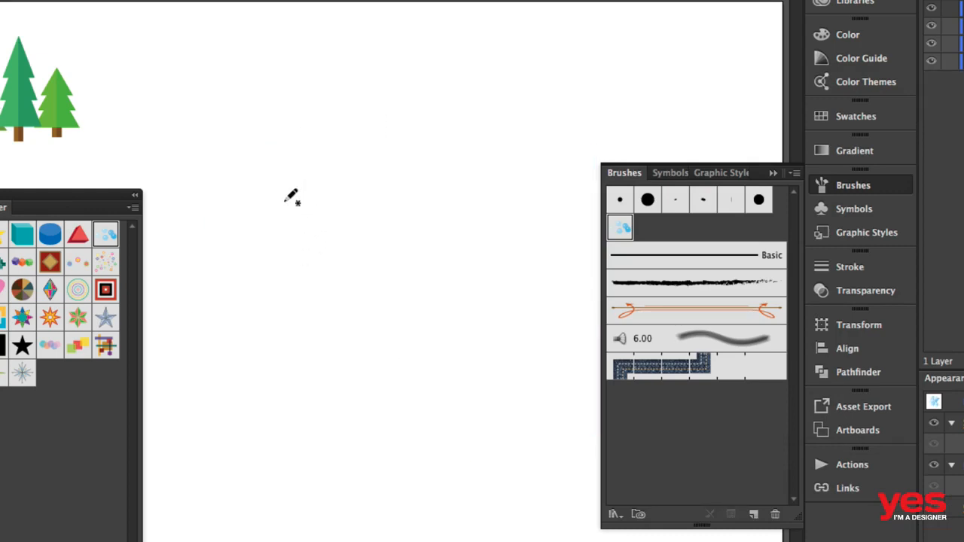
{"action": "mouse_move", "coordinate": [213, 122]}
{"action": "left_mouse_down"}
{"action": "mouse_move", "coordinate": [239, 117]}
{"action": "mouse_move", "coordinate": [290, 150]}
{"action": "mouse_move", "coordinate": [422, 155]}
{"action": "mouse_move", "coordinate": [489, 71]}
{"action": "mouse_move", "coordinate": [444, 69]}
{"action": "mouse_move", "coordinate": [258, 271]}
{"action": "mouse_move", "coordinate": [353, 219]}
{"action": "mouse_move", "coordinate": [370, 289]}
{"action": "mouse_move", "coordinate": [467, 228]}
{"action": "mouse_move", "coordinate": [348, 368]}
{"action": "mouse_move", "coordinate": [410, 348]}
{"action": "mouse_move", "coordinate": [513, 384]}
{"action": "mouse_move", "coordinate": [542, 416]}
{"action": "left_mouse_up"}
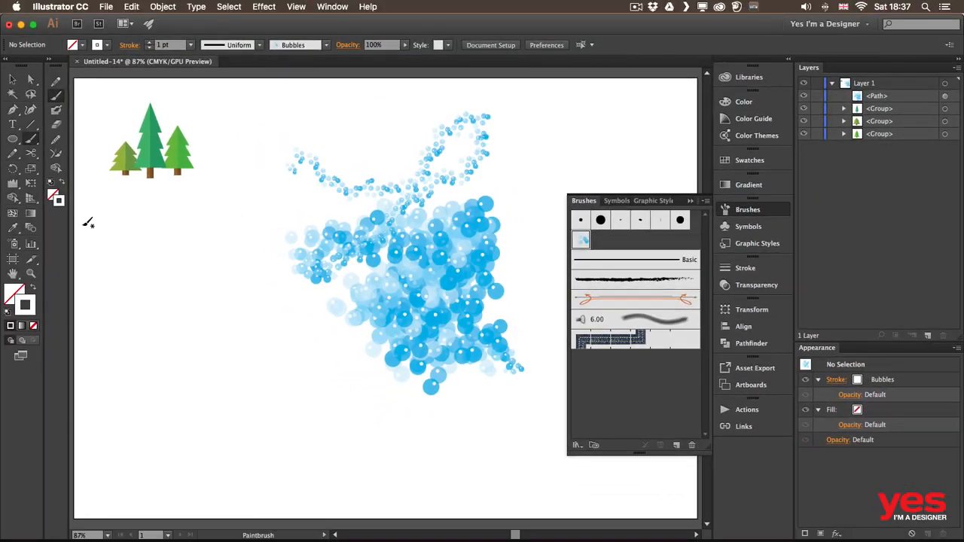
Delete the long looping bubble stroke, leaving only the three trees.
{"action": "key", "text": "v"}
{"action": "mouse_move", "coordinate": [280, 125]}
{"action": "left_mouse_down"}
{"action": "mouse_move", "coordinate": [398, 349]}
{"action": "mouse_move", "coordinate": [431, 366]}
{"action": "left_mouse_up"}
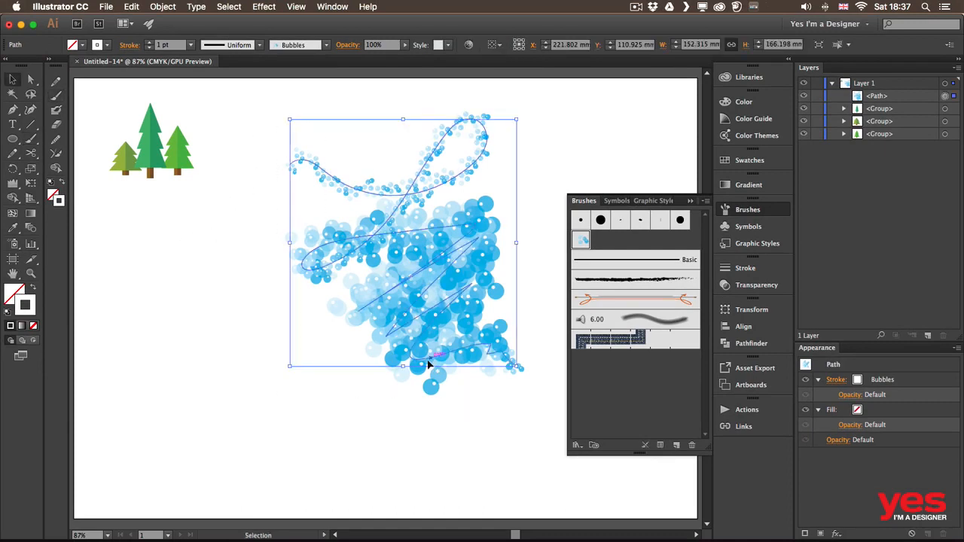
{"action": "key", "text": "Delete"}
Create a scatter brush from the bright green tree on the right of the group, keeping the default brush options.
{"action": "key", "text": "super+equal"}
{"action": "key", "text": "super+equal"}
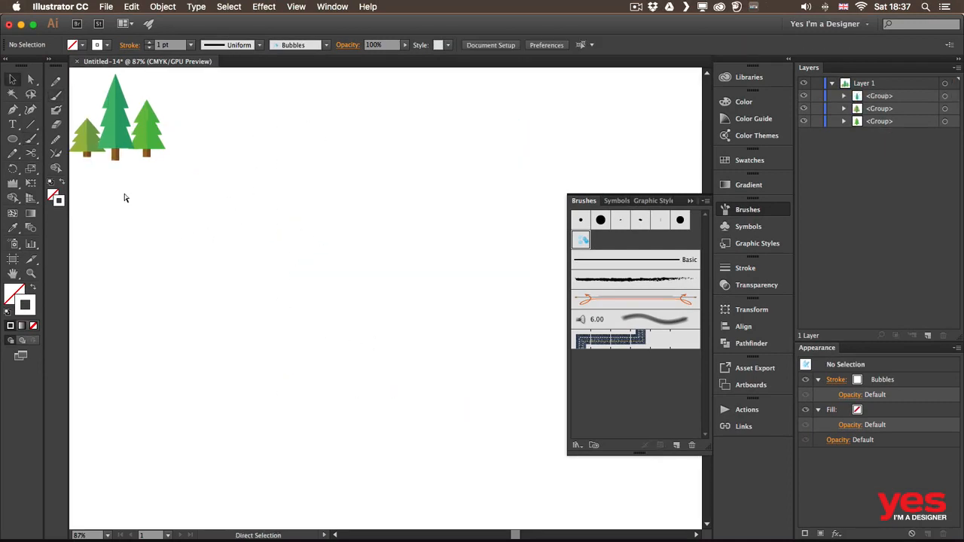
{"action": "left_click_drag", "start_coordinate": [296, 158], "coordinate": [460, 305]}
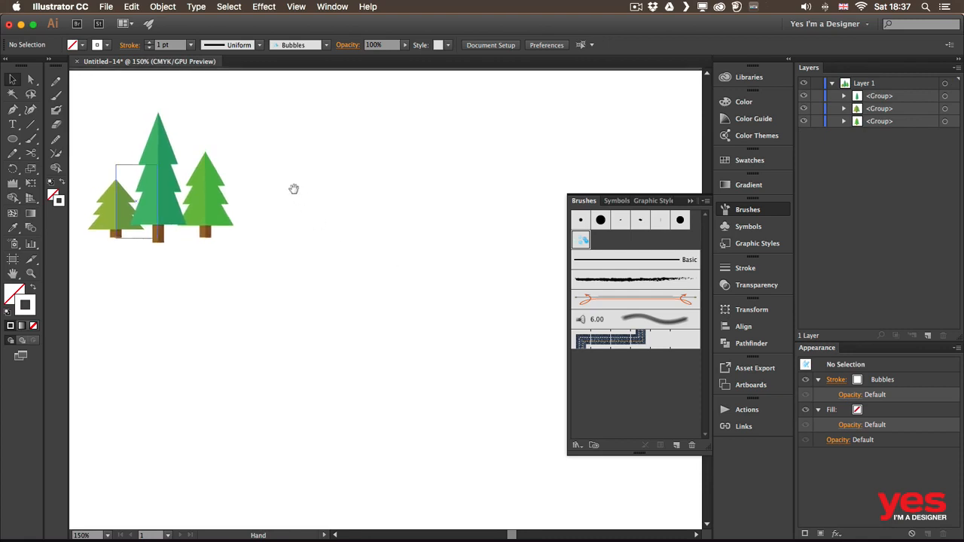
{"action": "left_click_drag", "start_coordinate": [294, 189], "coordinate": [410, 229]}
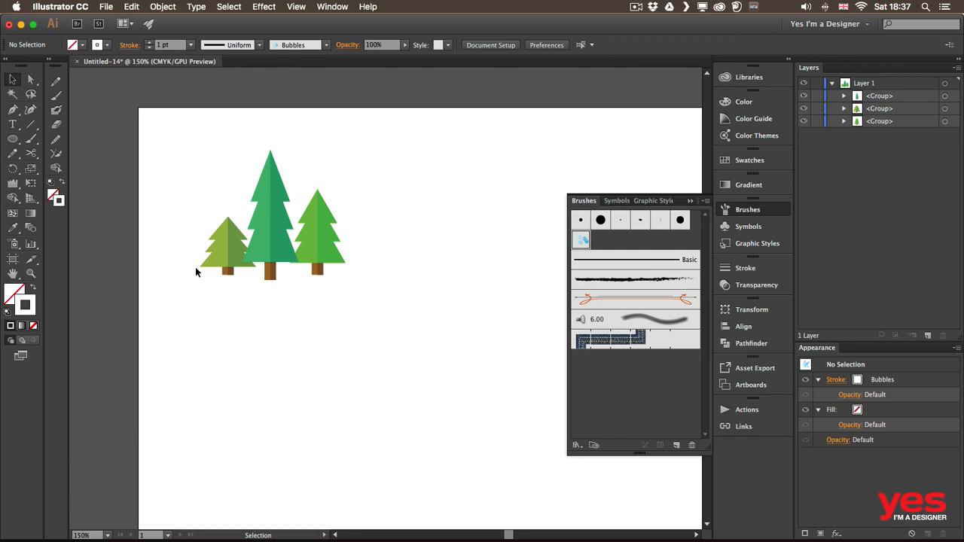
{"action": "left_click", "coordinate": [325, 242]}
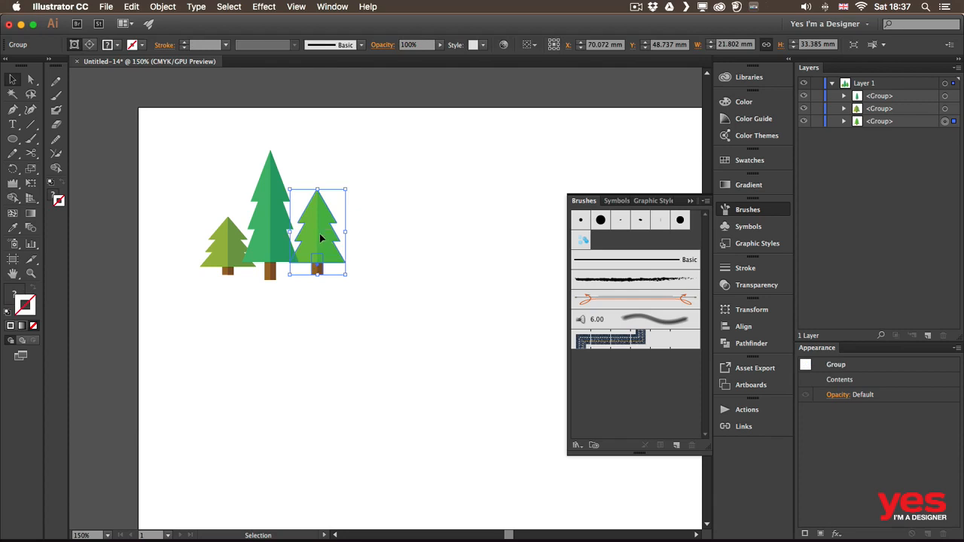
{"action": "mouse_move", "coordinate": [317, 238]}
{"action": "left_mouse_down"}
{"action": "mouse_move", "coordinate": [366, 293]}
{"action": "mouse_move", "coordinate": [621, 398]}
{"action": "left_mouse_up"}
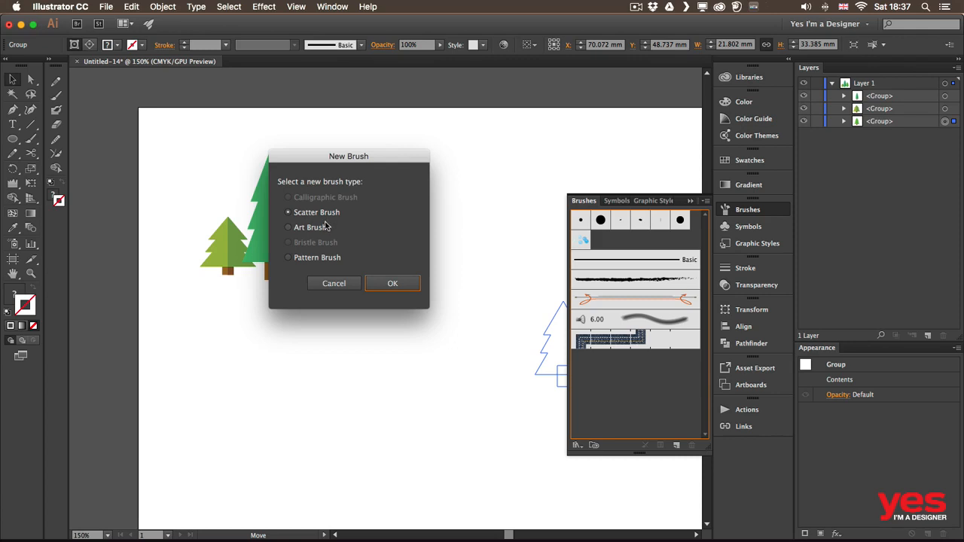
{"action": "left_click", "coordinate": [407, 283]}
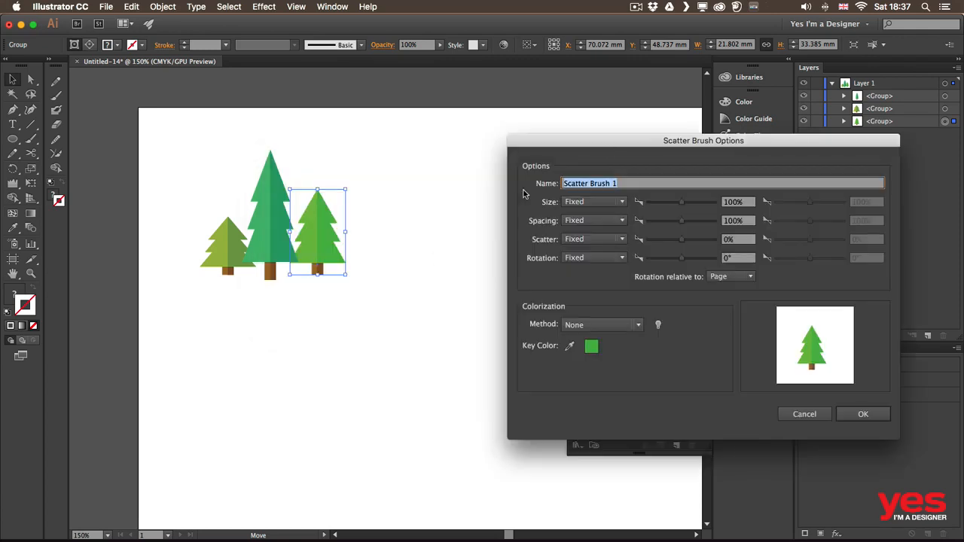
{"action": "mouse_move", "coordinate": [661, 145]}
{"action": "left_mouse_down"}
{"action": "mouse_move", "coordinate": [288, 152]}
{"action": "mouse_move", "coordinate": [234, 130]}
{"action": "left_mouse_up"}
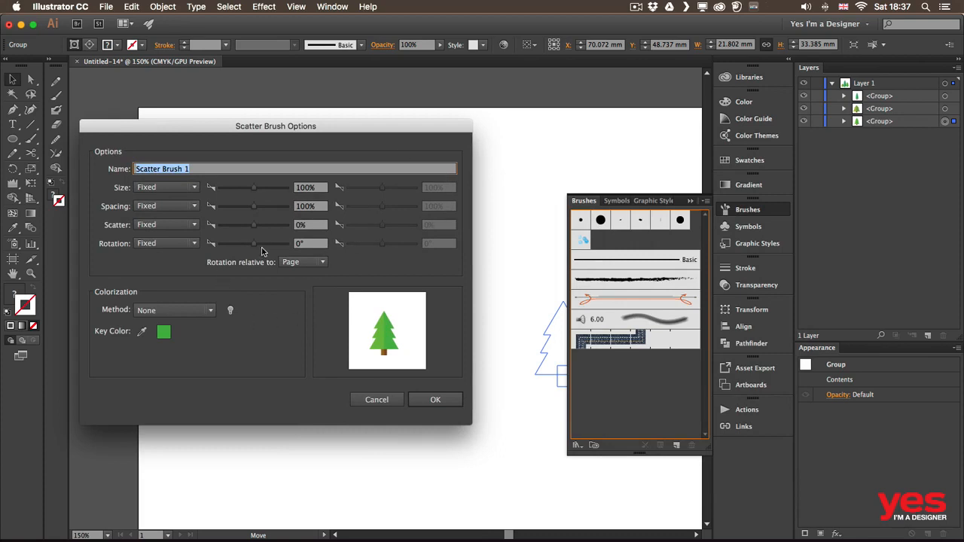
{"action": "left_click", "coordinate": [434, 400]}
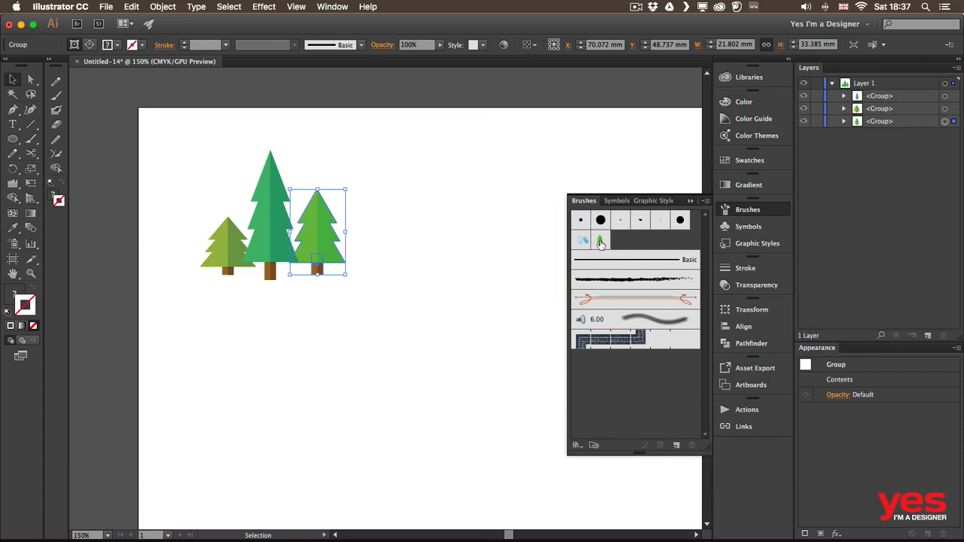
Paint two wavy strokes with the new tree scatter brush: a short one beside the tree group and a longer one below it.
{"action": "left_click", "coordinate": [386, 328]}
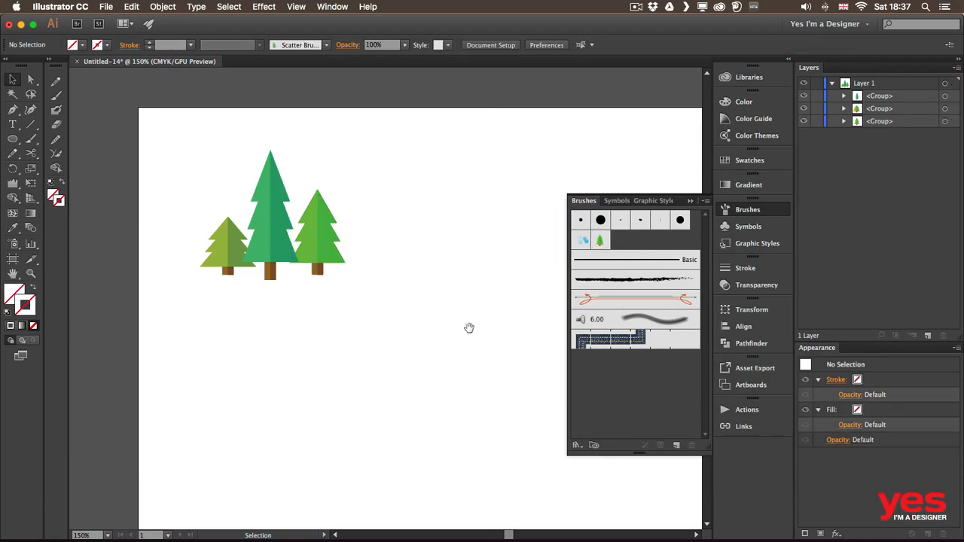
{"action": "left_click_drag", "start_coordinate": [469, 327], "coordinate": [258, 264]}
{"action": "key", "text": "b"}
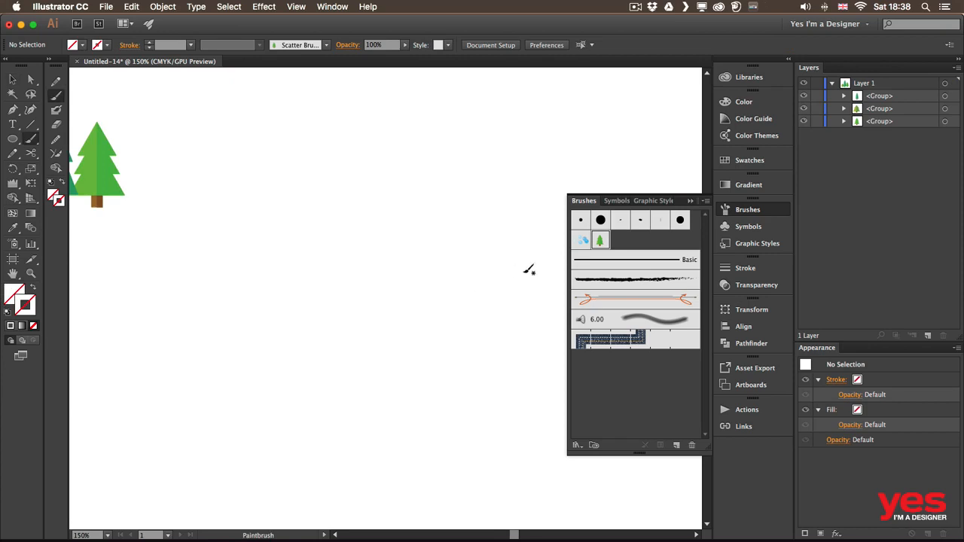
{"action": "left_click", "coordinate": [599, 240]}
{"action": "mouse_move", "coordinate": [171, 243]}
{"action": "left_mouse_down"}
{"action": "mouse_move", "coordinate": [196, 229]}
{"action": "mouse_move", "coordinate": [399, 250]}
{"action": "left_mouse_up"}
{"action": "key", "text": "super+minus"}
{"action": "key", "text": "super+minus"}
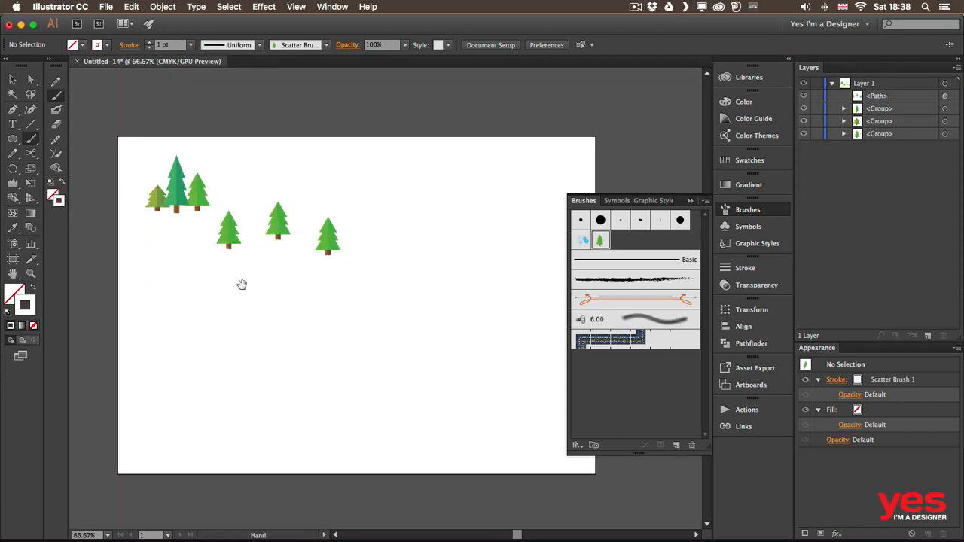
{"action": "left_click_drag", "start_coordinate": [499, 313], "coordinate": [499, 313]}
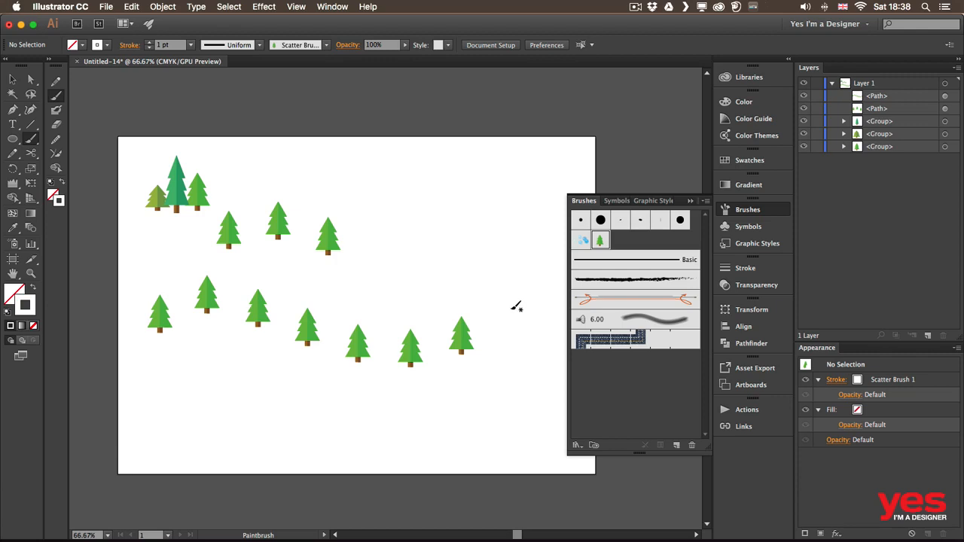
Delete the short tree stroke beside the tree group and move the longer wavy stroke slightly up and to the right.
{"action": "key", "text": "v"}
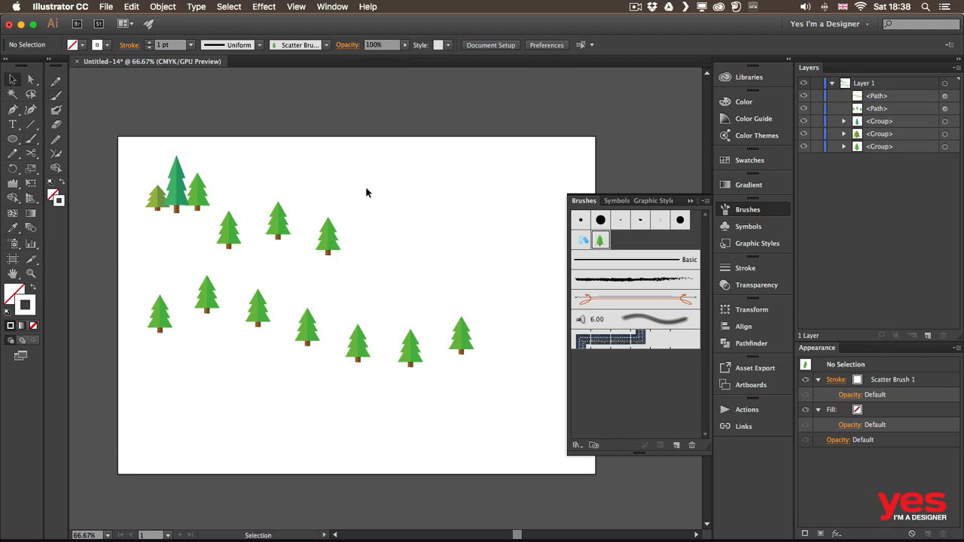
{"action": "left_click", "coordinate": [327, 240]}
{"action": "key", "text": "Delete"}
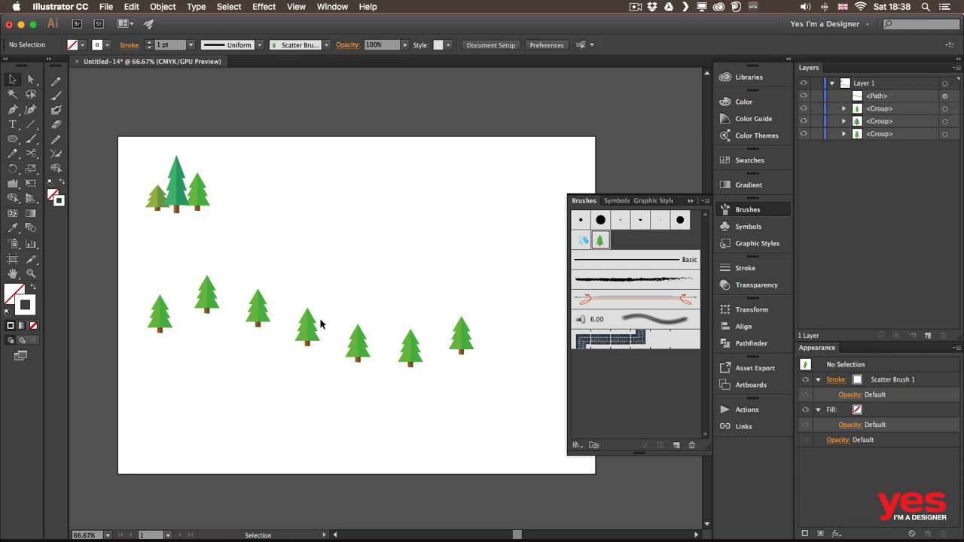
{"action": "left_click_drag", "start_coordinate": [306, 333], "coordinate": [346, 317]}
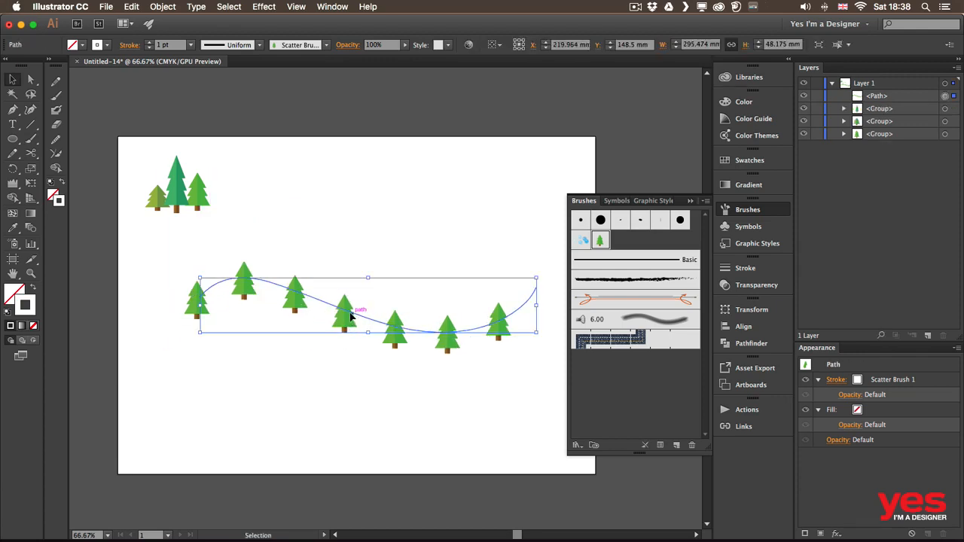
{"action": "left_click", "coordinate": [529, 234]}
Open the tree scatter brush's options and set its Size to Random, ranging from 49% to 164%.
{"action": "double_click", "coordinate": [600, 241]}
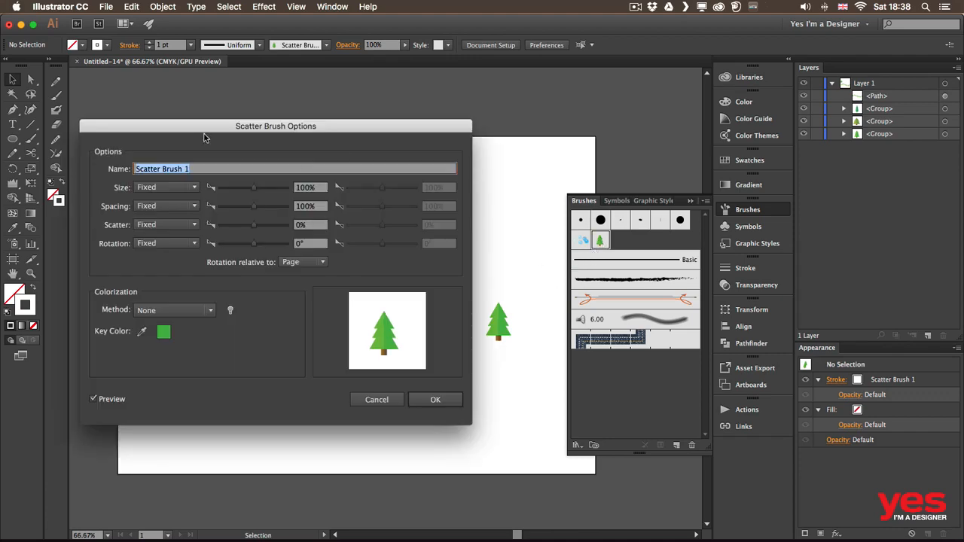
{"action": "left_click_drag", "start_coordinate": [232, 130], "coordinate": [669, 73]}
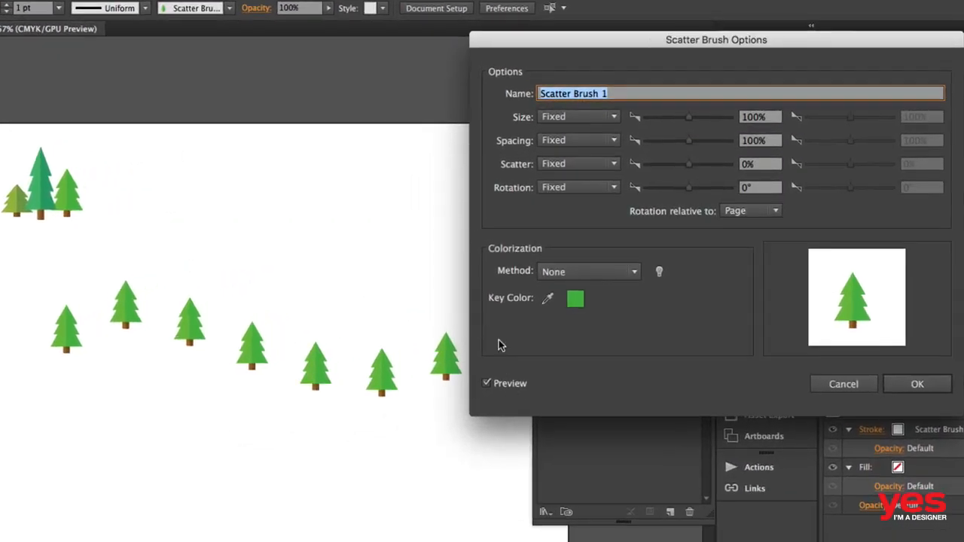
{"action": "left_click_drag", "start_coordinate": [687, 119], "coordinate": [670, 120]}
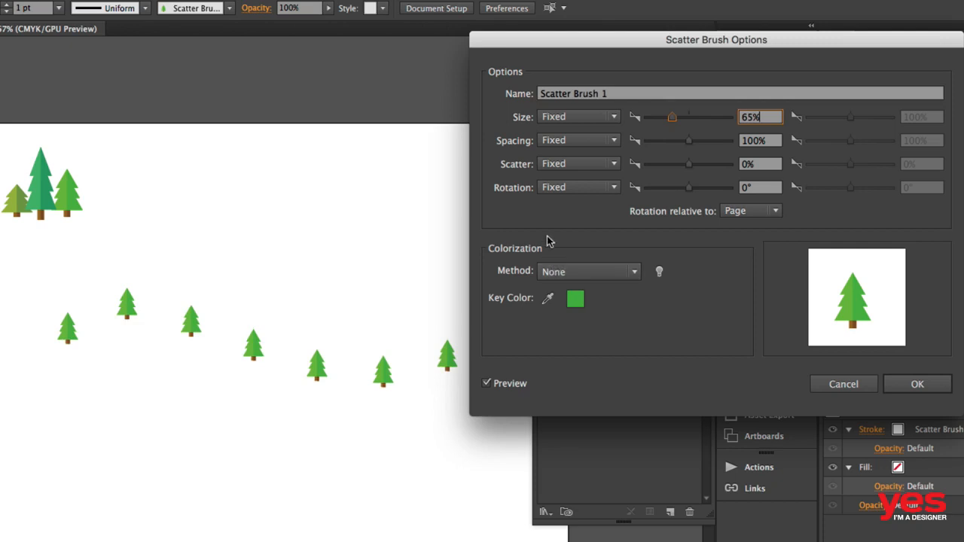
{"action": "left_click", "coordinate": [577, 119]}
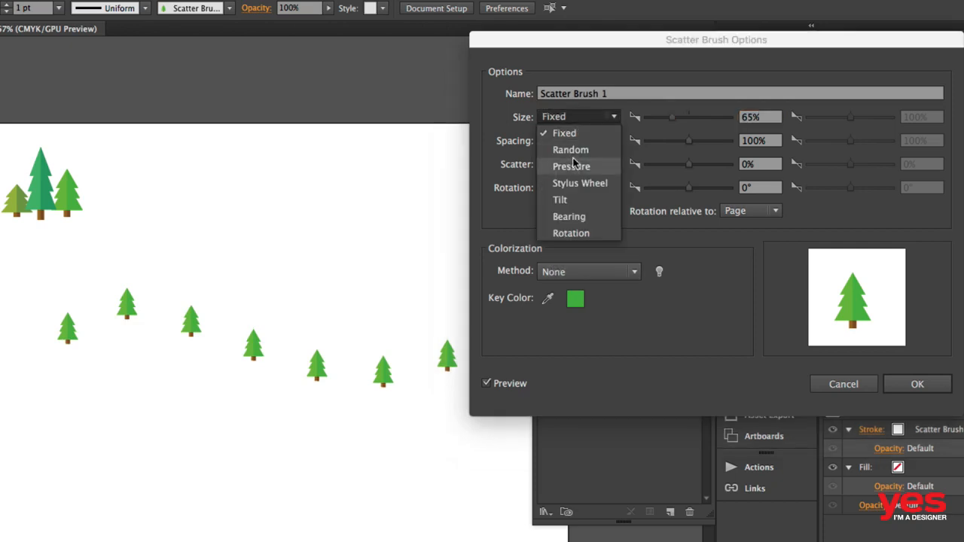
{"action": "left_click", "coordinate": [580, 150]}
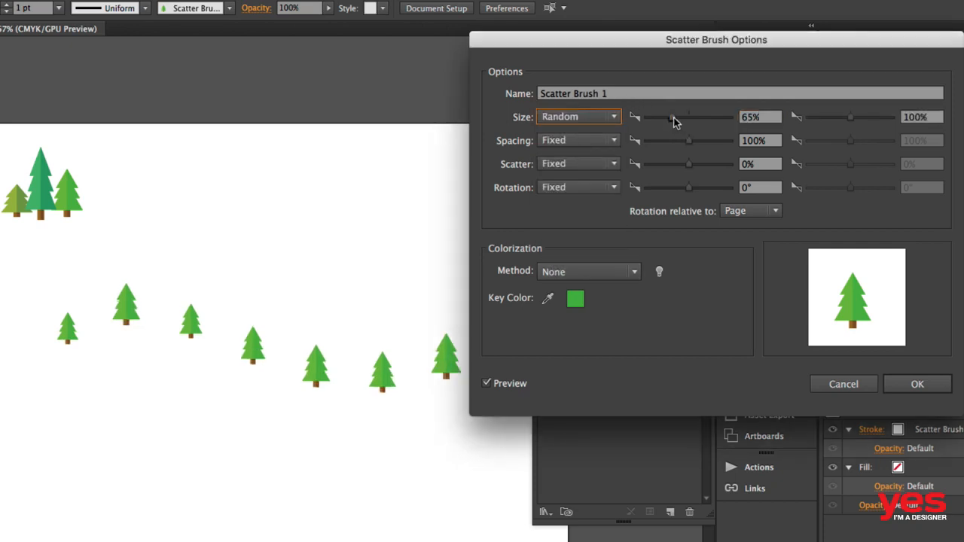
{"action": "left_click_drag", "start_coordinate": [671, 118], "coordinate": [665, 118]}
{"action": "mouse_move", "coordinate": [851, 119]}
{"action": "left_mouse_down"}
{"action": "mouse_move", "coordinate": [864, 121]}
{"action": "mouse_move", "coordinate": [852, 118]}
{"action": "left_mouse_up"}
{"action": "mouse_move", "coordinate": [703, 44]}
{"action": "left_mouse_down"}
{"action": "mouse_move", "coordinate": [857, 172]}
{"action": "mouse_move", "coordinate": [764, 131]}
{"action": "mouse_move", "coordinate": [707, 66]}
{"action": "left_mouse_up"}
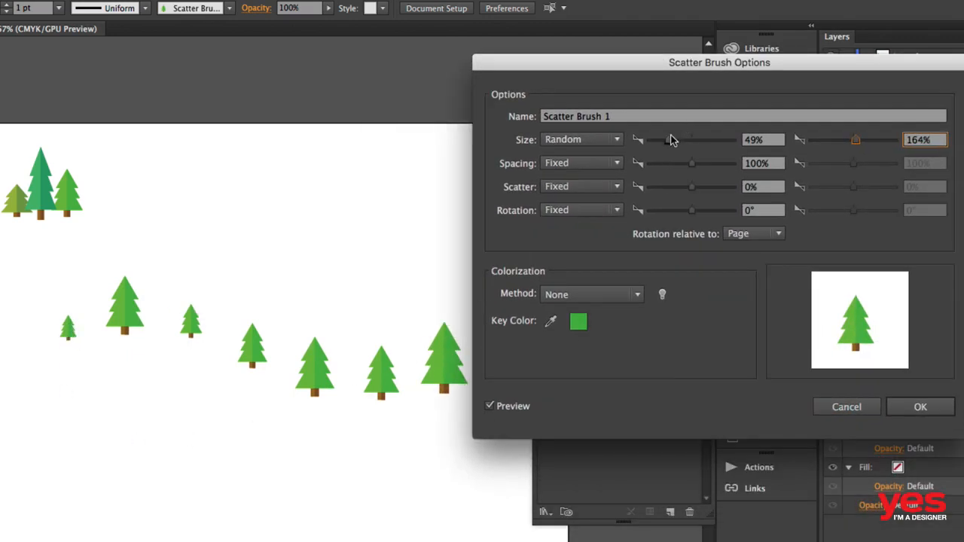
Reduce the tree brush's random size range to 41% minimum and 82% maximum.
{"action": "left_click_drag", "start_coordinate": [672, 140], "coordinate": [668, 141]}
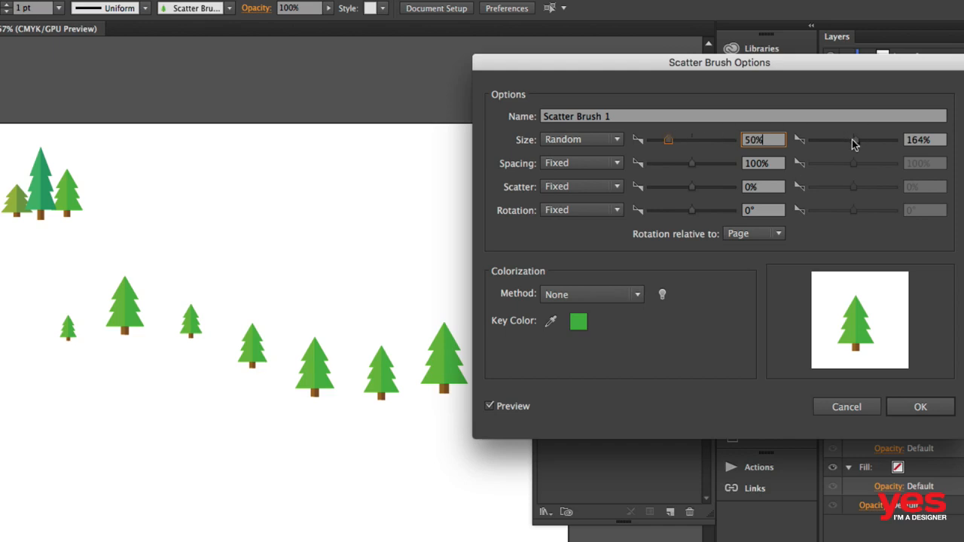
{"action": "left_click_drag", "start_coordinate": [854, 144], "coordinate": [842, 143]}
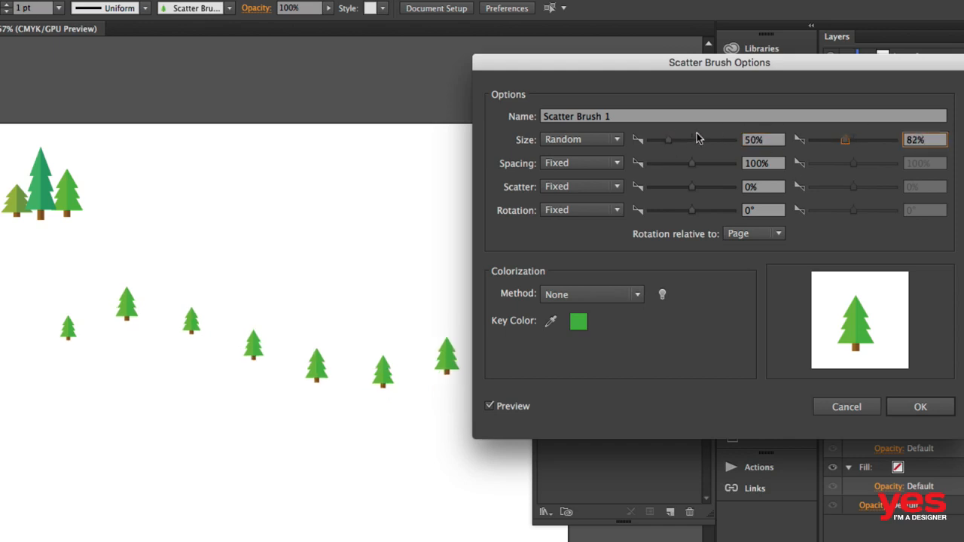
{"action": "left_click_drag", "start_coordinate": [669, 145], "coordinate": [664, 145]}
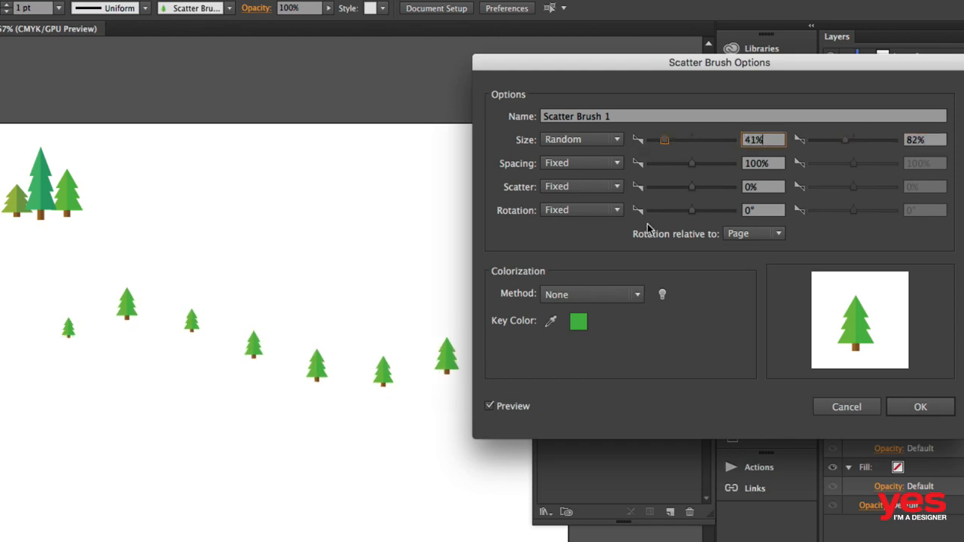
Set the tree brush's Spacing to Random, ranging from 22% to 51%.
{"action": "left_click", "coordinate": [610, 166]}
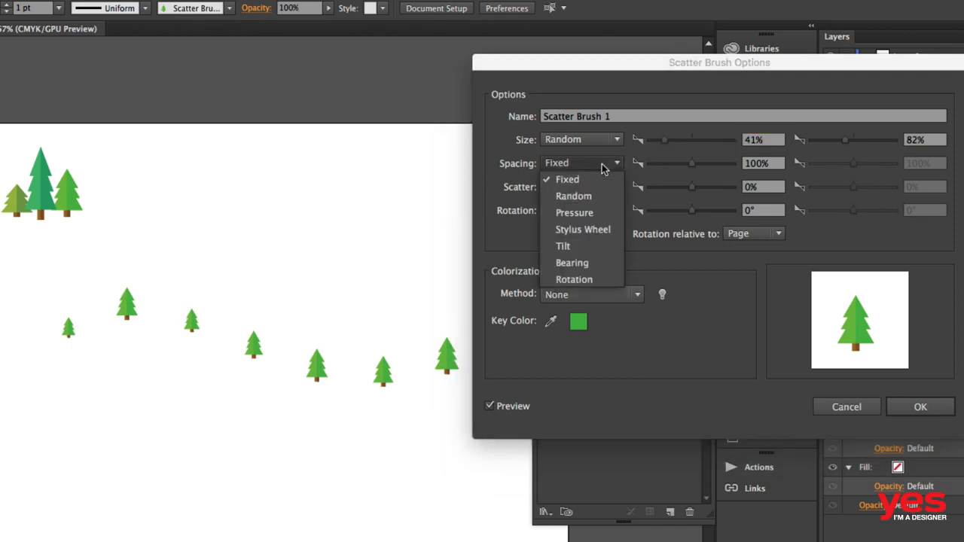
{"action": "left_click", "coordinate": [574, 197]}
{"action": "left_click_drag", "start_coordinate": [685, 167], "coordinate": [654, 164]}
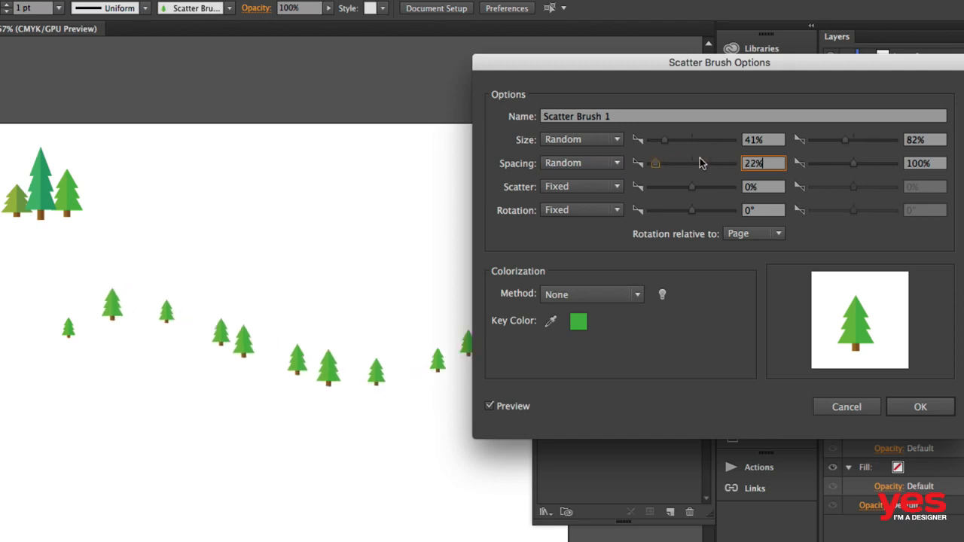
{"action": "left_click_drag", "start_coordinate": [849, 163], "coordinate": [828, 165]}
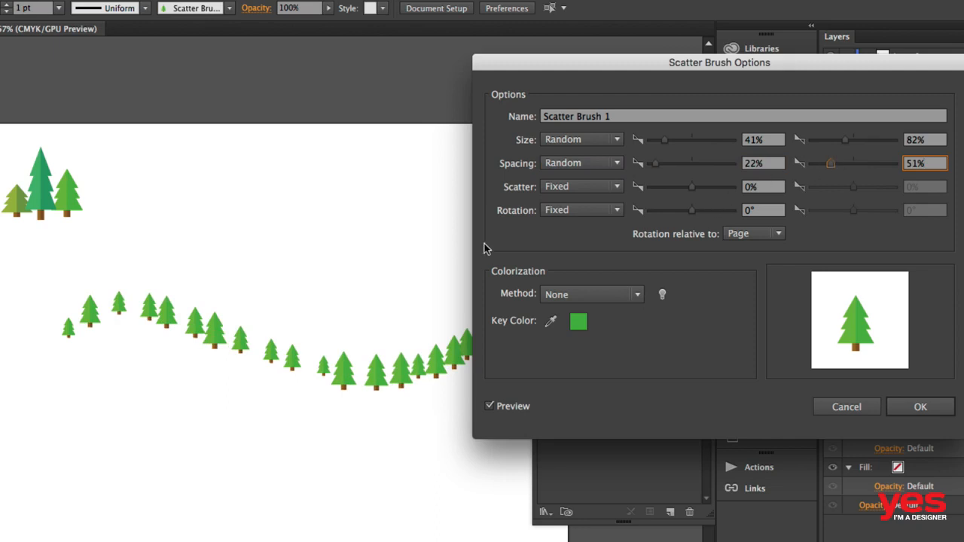
Move the options dialog clear of the stroke and set the fixed Scatter amount to -20%.
{"action": "mouse_move", "coordinate": [646, 66]}
{"action": "left_mouse_down"}
{"action": "mouse_move", "coordinate": [808, 86]}
{"action": "mouse_move", "coordinate": [555, 89]}
{"action": "mouse_move", "coordinate": [618, 76]}
{"action": "mouse_move", "coordinate": [663, 82]}
{"action": "left_mouse_up"}
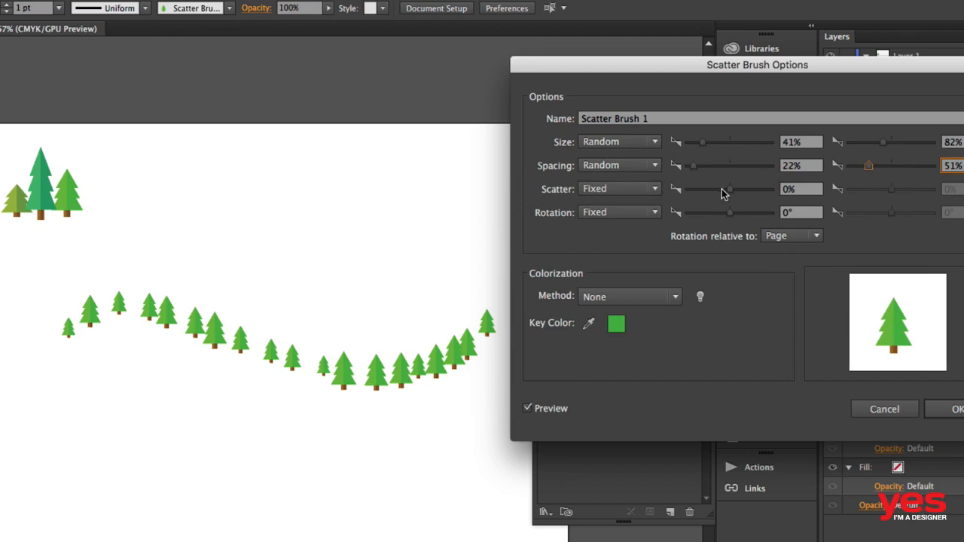
{"action": "mouse_move", "coordinate": [727, 190]}
{"action": "left_mouse_down"}
{"action": "mouse_move", "coordinate": [717, 191]}
{"action": "mouse_move", "coordinate": [730, 192]}
{"action": "left_mouse_up"}
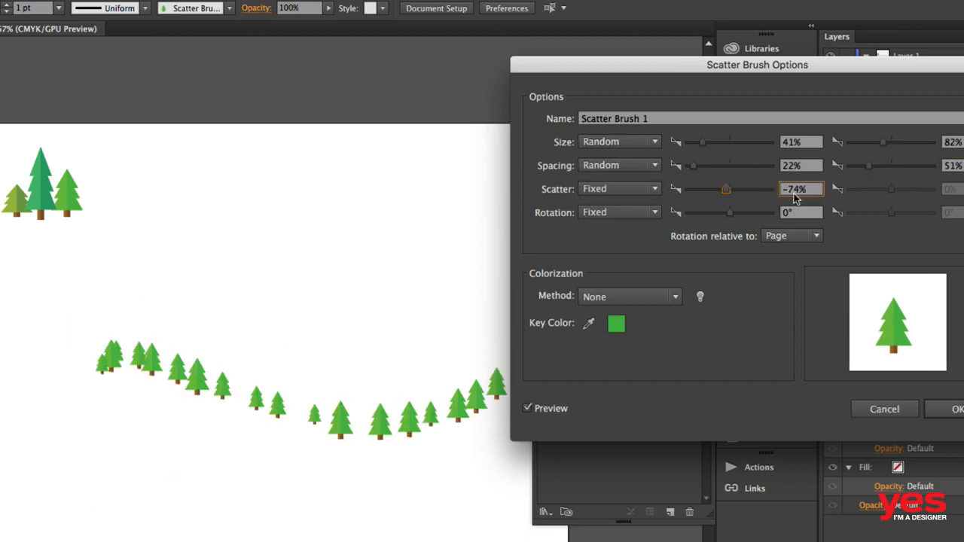
{"action": "key", "text": "shift+Up"}
{"action": "key", "text": "shift+Up"}
{"action": "key", "text": "shift+Up"}
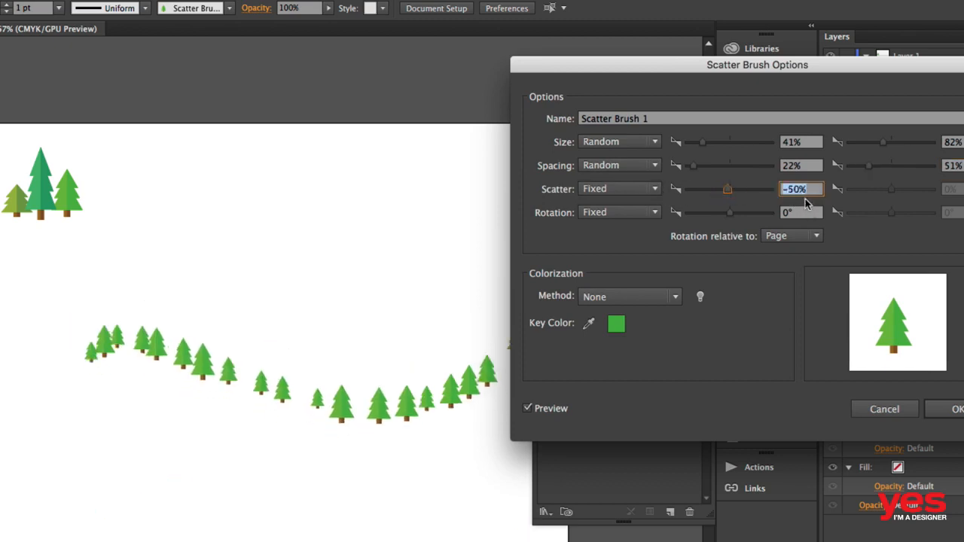
{"action": "key", "text": "shift+Up"}
{"action": "key", "text": "shift+Up"}
{"action": "key", "text": "shift+Up"}
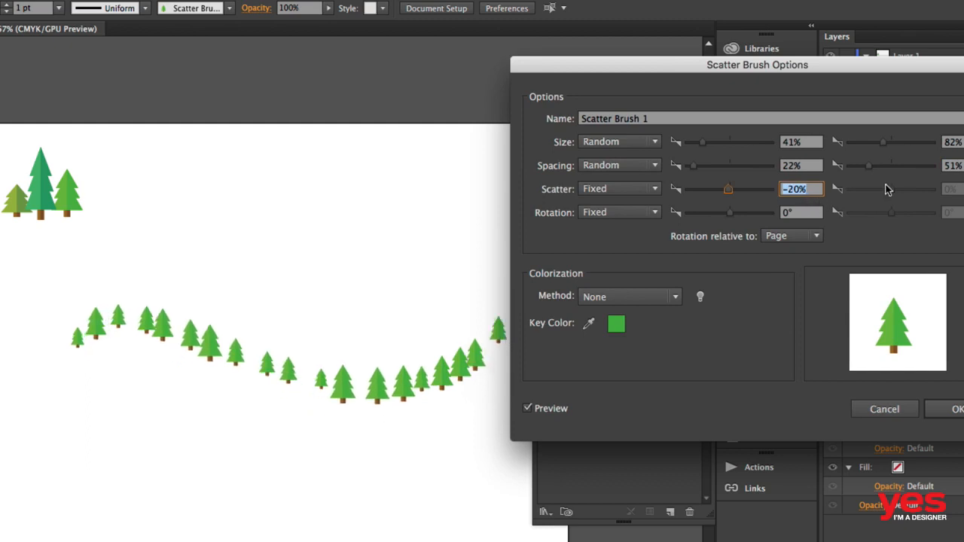
Change the Scatter mode to Random and set its maximum to 50%.
{"action": "left_click", "coordinate": [630, 189]}
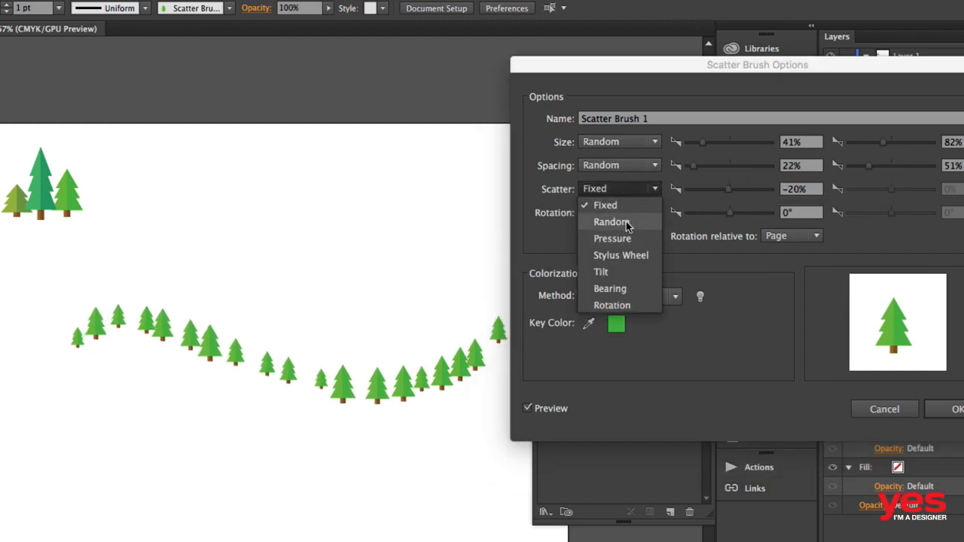
{"action": "left_click", "coordinate": [612, 222]}
{"action": "left_click", "coordinate": [951, 189]}
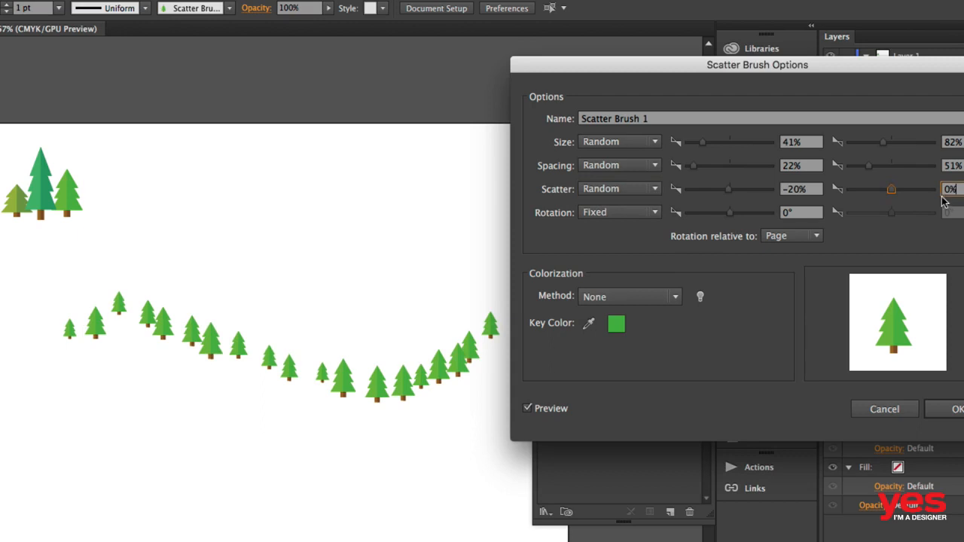
{"action": "key", "text": "shift+Up"}
{"action": "key", "text": "shift+Up"}
{"action": "key", "text": "shift+Up"}
{"action": "key", "text": "shift+Up"}
{"action": "key", "text": "shift+Up"}
{"action": "key", "text": "shift+Up"}
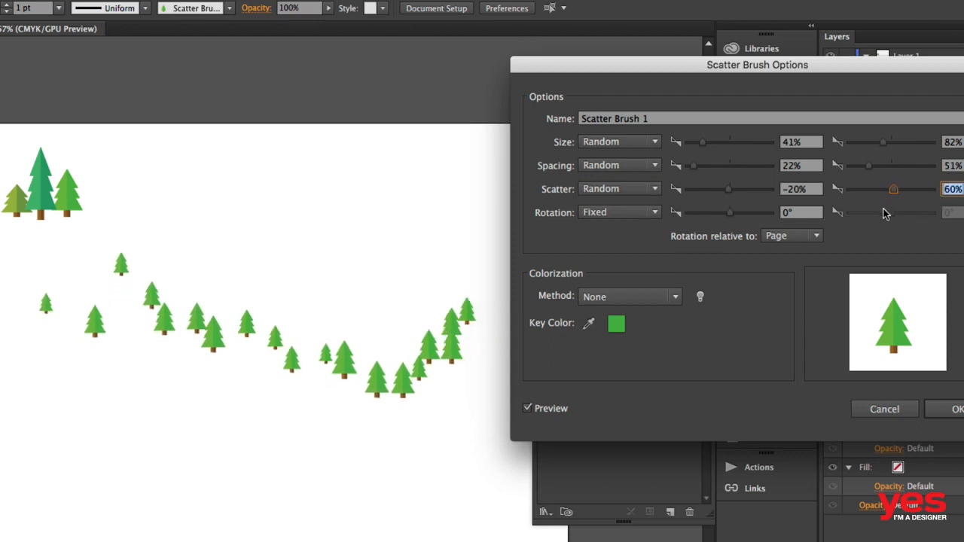
Try several minimum values for the random Scatter and settle on -10%.
{"action": "left_click", "coordinate": [797, 189]}
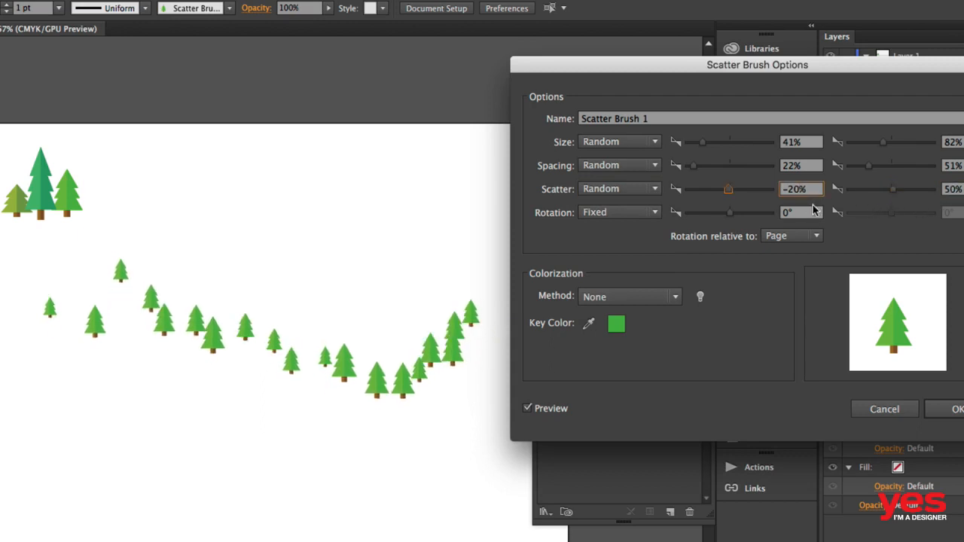
{"action": "key", "text": "shift+Down"}
{"action": "key", "text": "shift+Down"}
{"action": "key", "text": "shift+Up"}
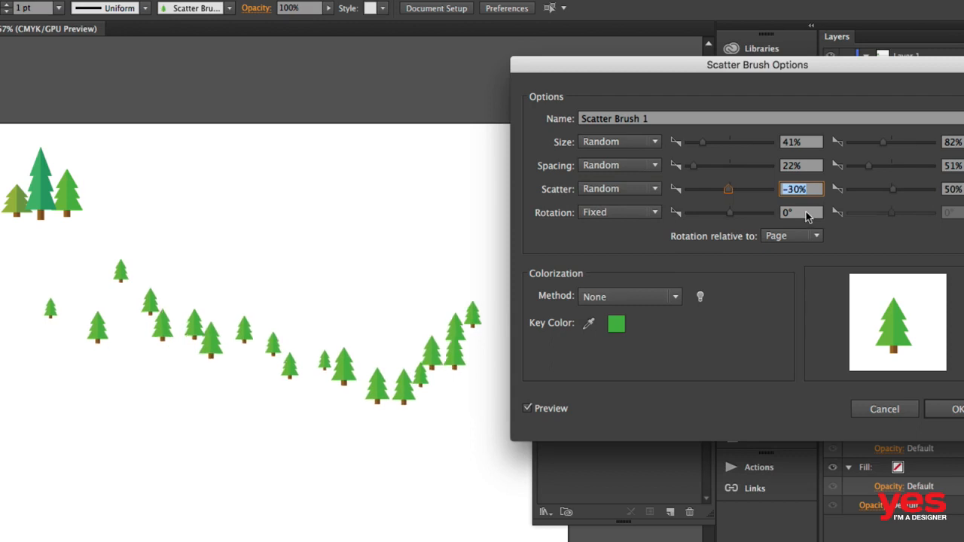
{"action": "key", "text": "shift+Down"}
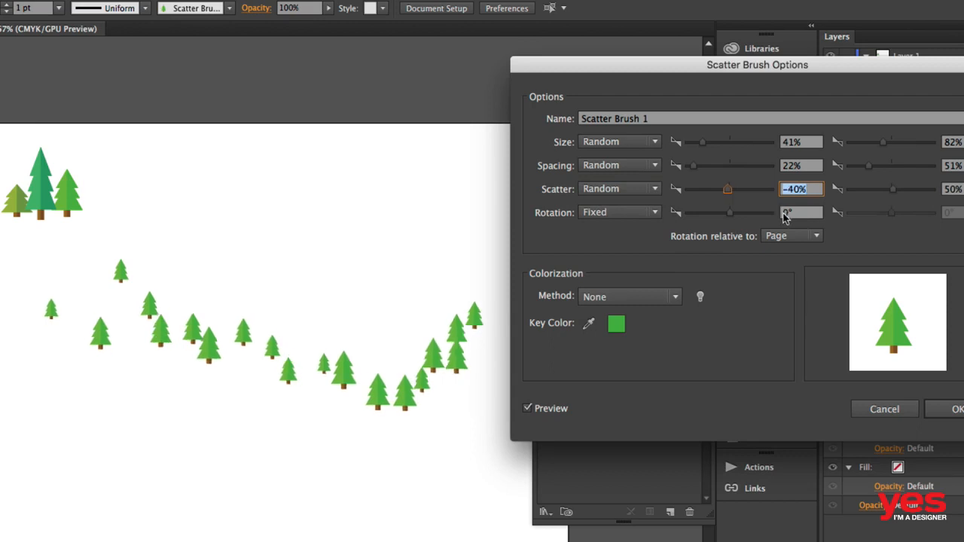
{"action": "key", "text": "shift+Up"}
{"action": "key", "text": "shift+Up"}
{"action": "key", "text": "shift+Up"}
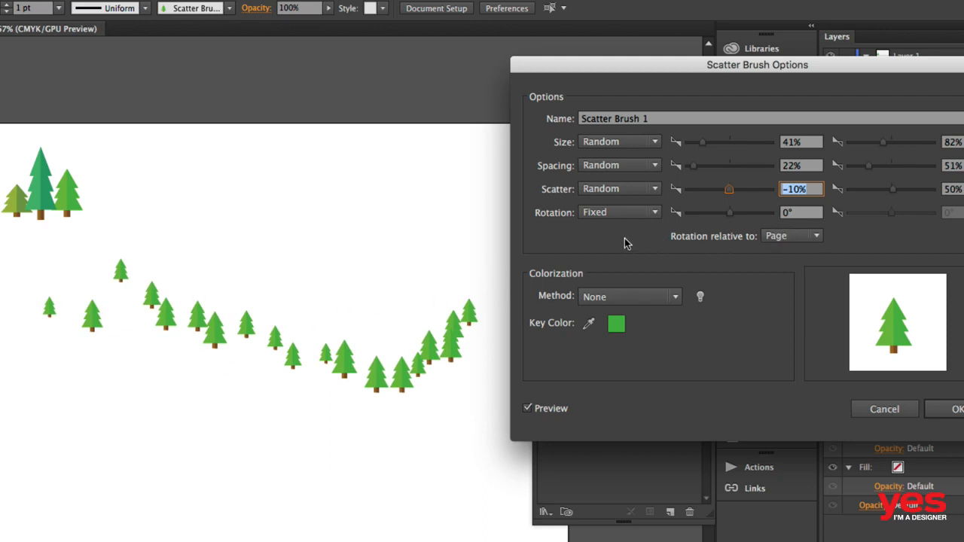
{"action": "key", "text": "Tab"}
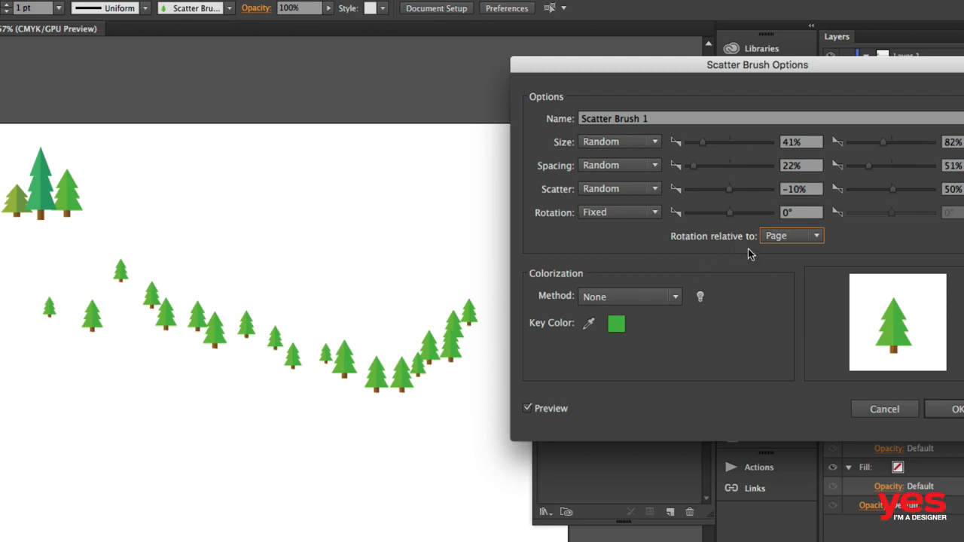
Try making the trees' rotation relative to Path, and set it back to Page.
{"action": "left_click", "coordinate": [791, 236]}
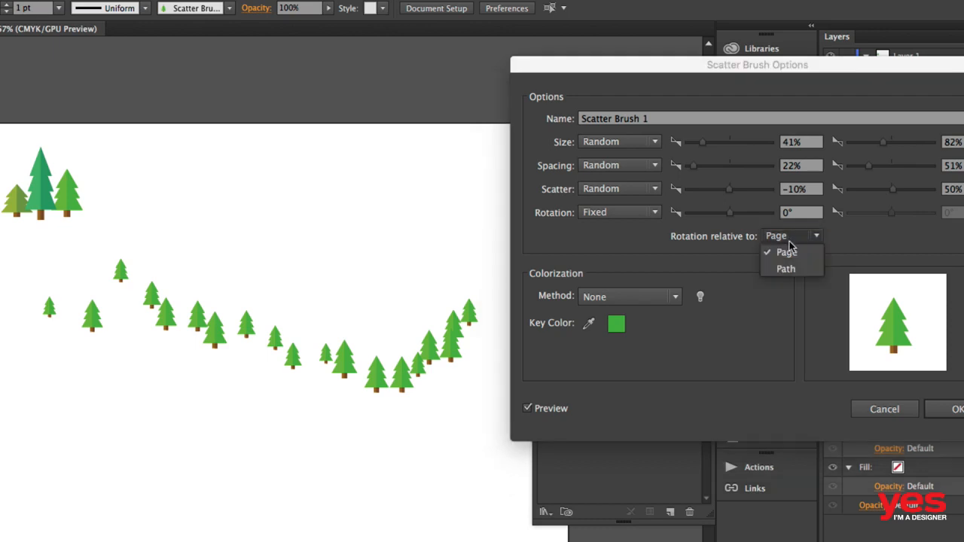
{"action": "left_click", "coordinate": [787, 270]}
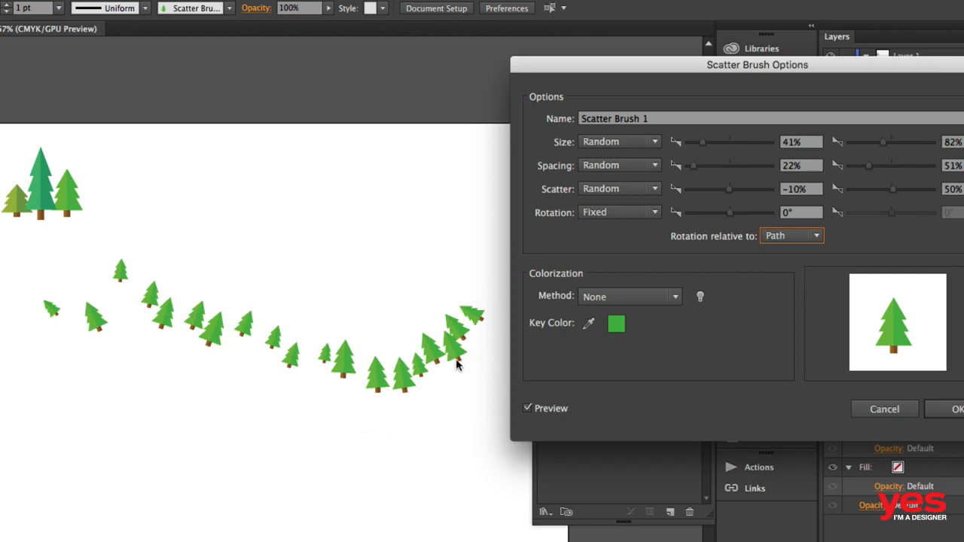
{"action": "left_click", "coordinate": [786, 239]}
{"action": "left_click", "coordinate": [787, 253]}
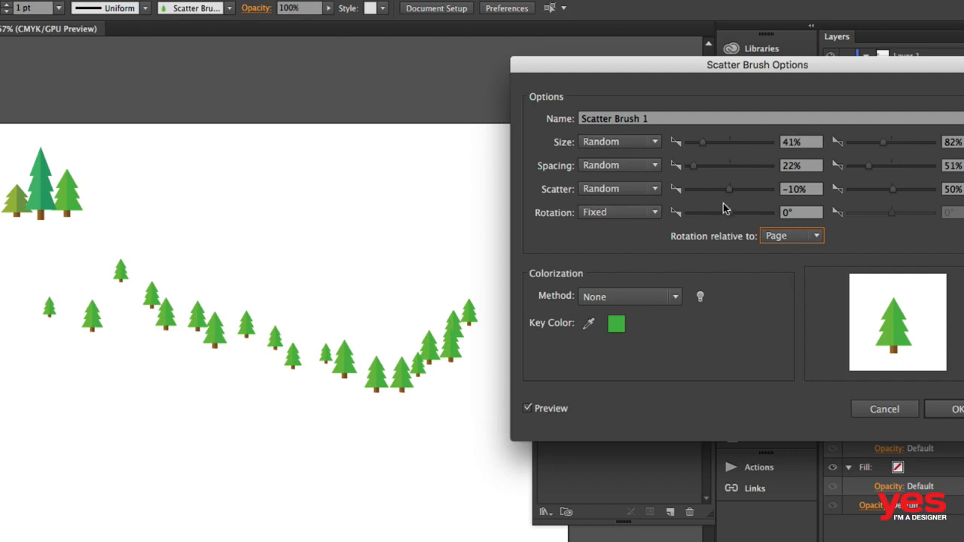
Try a 14° tree rotation with the Rotation mode set to Pressure.
{"action": "left_click_drag", "start_coordinate": [724, 211], "coordinate": [733, 215]}
{"action": "left_click", "coordinate": [619, 212]}
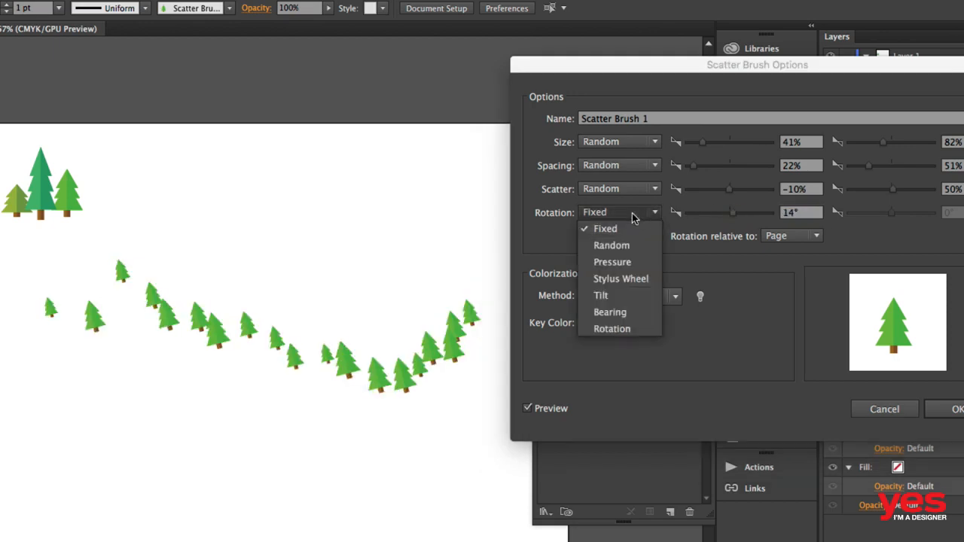
{"action": "left_click", "coordinate": [615, 264]}
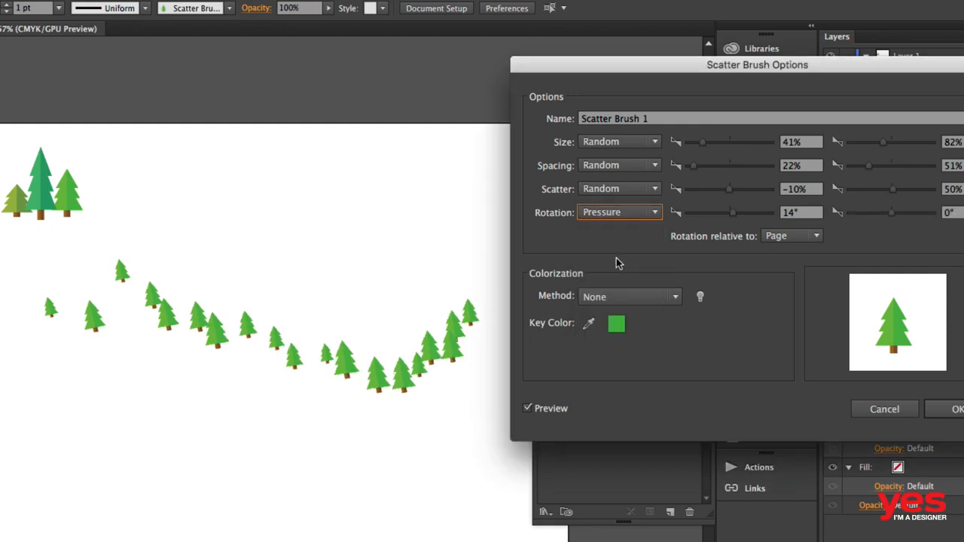
Change the tree brush's Rotation mode to Random, with the minimum and maximum both at 3°.
{"action": "left_click", "coordinate": [619, 214]}
{"action": "left_click", "coordinate": [619, 246]}
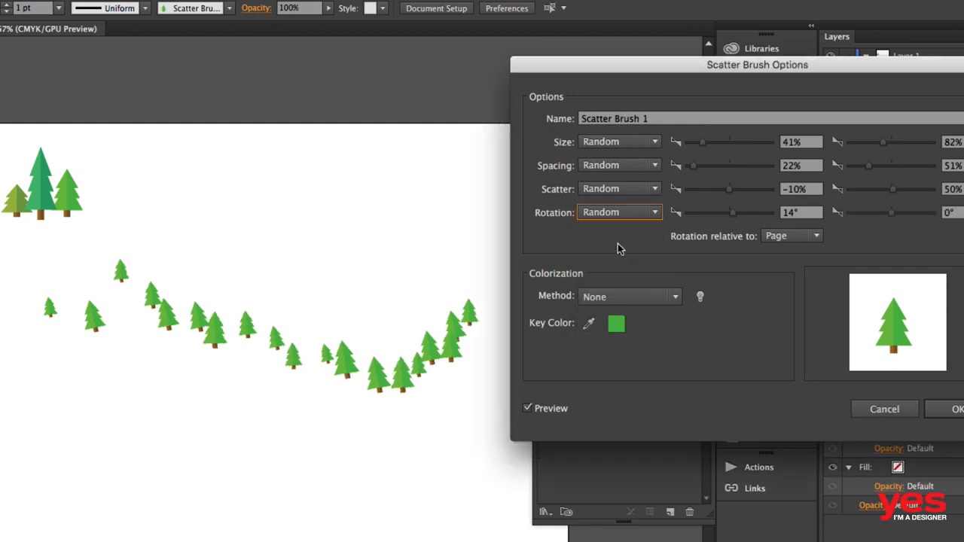
{"action": "left_click", "coordinate": [733, 215]}
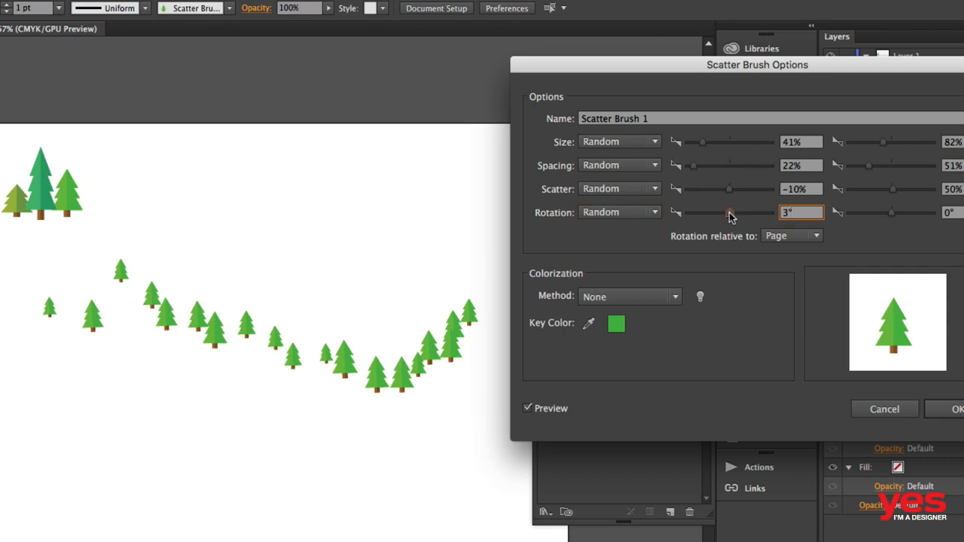
{"action": "left_click", "coordinate": [954, 214]}
{"action": "key", "text": "Up"}
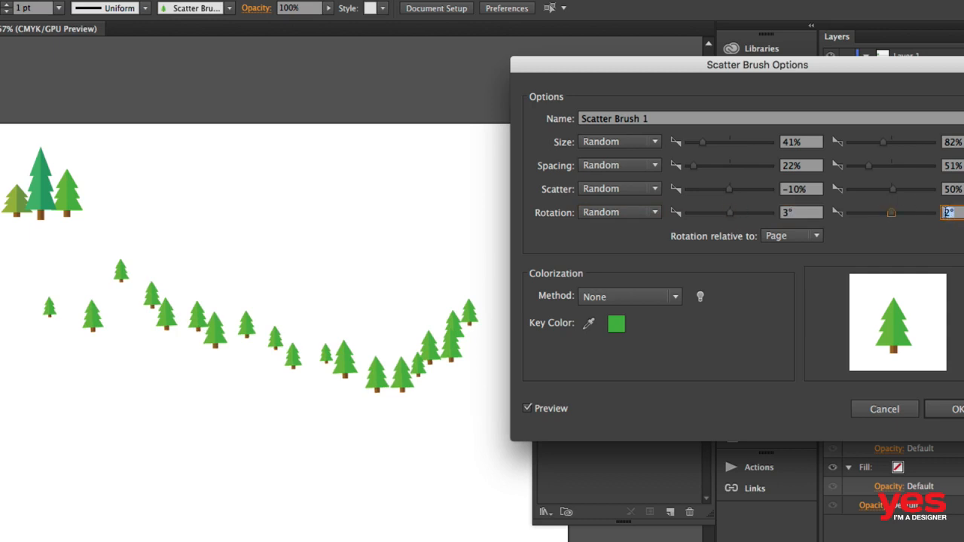
{"action": "key", "text": "Up"}
Narrow the random Rotation to a minimum of -2° and a maximum of 2°.
{"action": "left_click", "coordinate": [785, 214]}
{"action": "key", "text": "Down"}
{"action": "key", "text": "Down"}
{"action": "key", "text": "Down"}
{"action": "key", "text": "Down"}
{"action": "key", "text": "Down"}
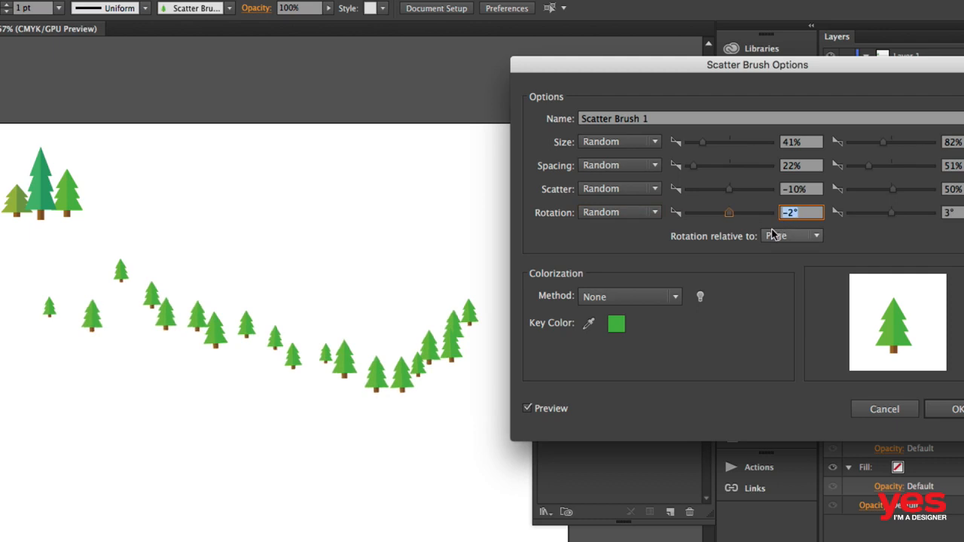
{"action": "key", "text": "Down"}
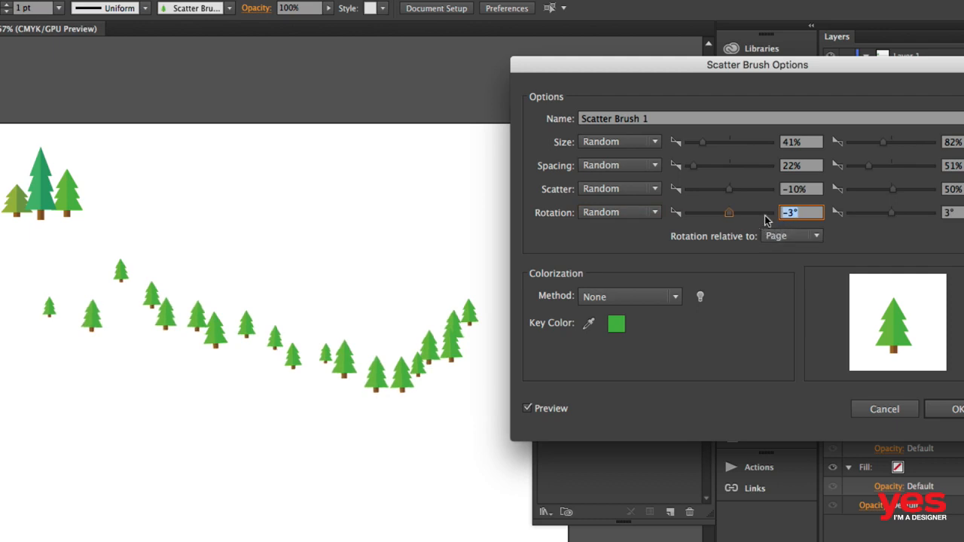
{"action": "key", "text": "Up"}
{"action": "left_click", "coordinate": [951, 212]}
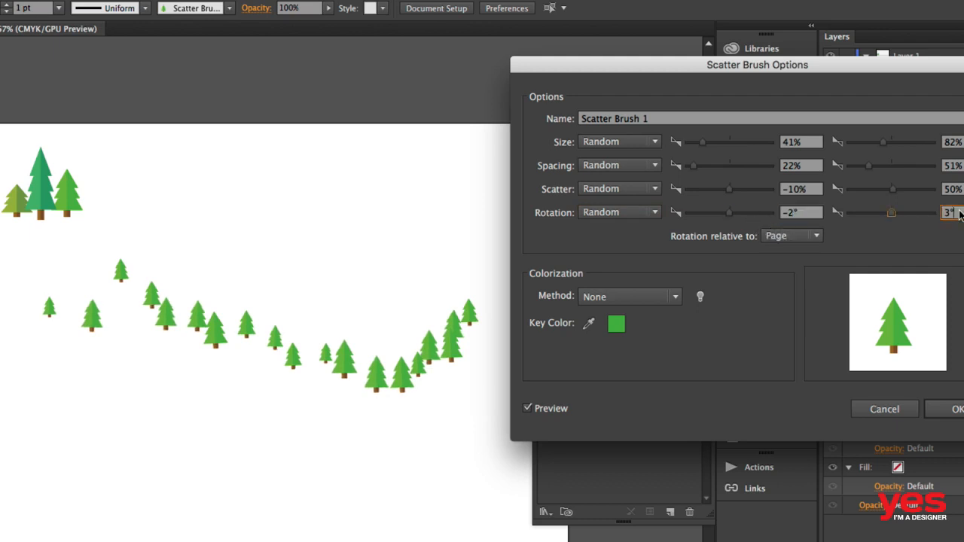
{"action": "key", "text": "Down"}
Keep the Colorization method at None, accept the brush options and apply the changes to the existing strokes.
{"action": "left_click", "coordinate": [612, 297]}
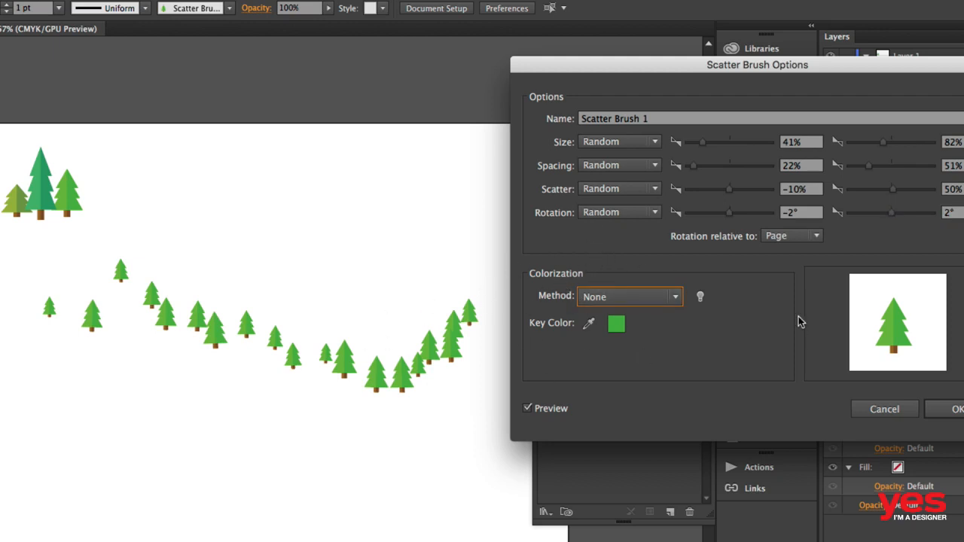
{"action": "left_click", "coordinate": [956, 409]}
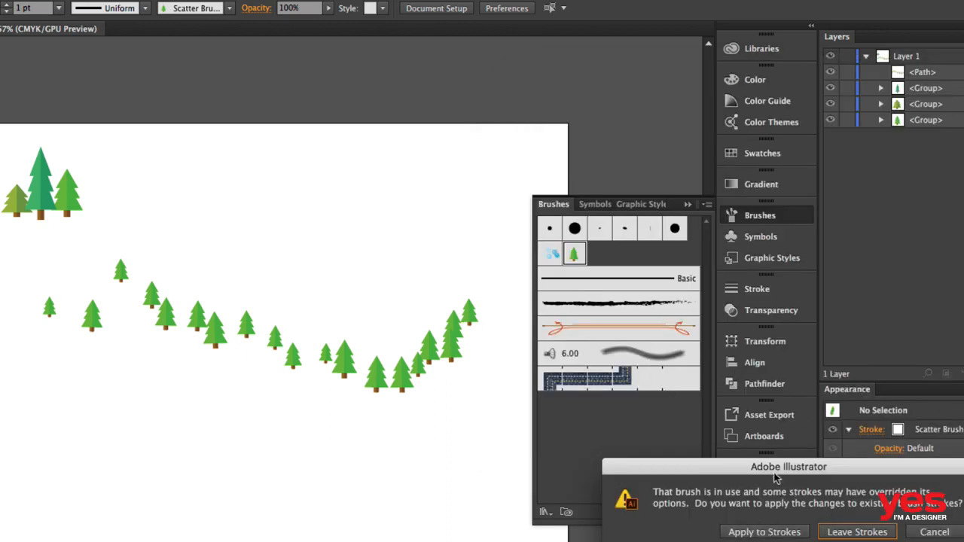
{"action": "mouse_move", "coordinate": [754, 467]}
{"action": "left_mouse_down"}
{"action": "mouse_move", "coordinate": [591, 392]}
{"action": "mouse_move", "coordinate": [285, 107]}
{"action": "left_mouse_up"}
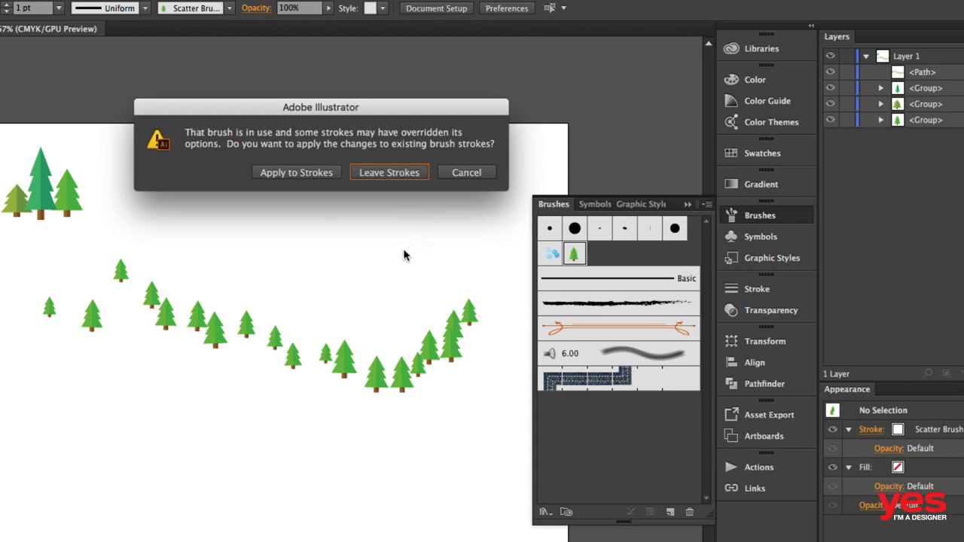
{"action": "left_click", "coordinate": [281, 170]}
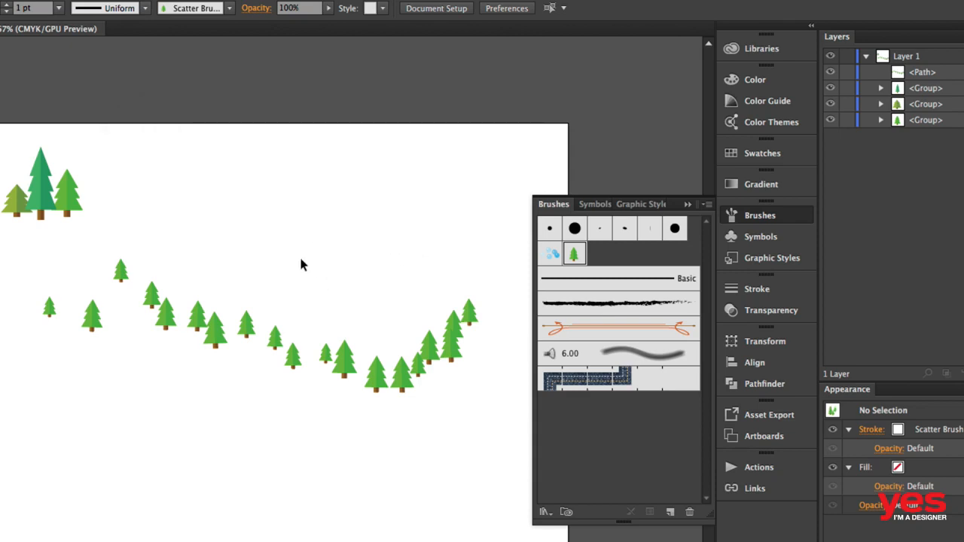
Paint several long strokes of trees with the Paintbrush above, through and below the existing row.
{"action": "left_click_drag", "start_coordinate": [143, 221], "coordinate": [399, 172]}
{"action": "mouse_move", "coordinate": [269, 261]}
{"action": "left_mouse_down"}
{"action": "mouse_move", "coordinate": [215, 255]}
{"action": "mouse_move", "coordinate": [348, 291]}
{"action": "left_mouse_up"}
{"action": "left_click_drag", "start_coordinate": [452, 242], "coordinate": [341, 296]}
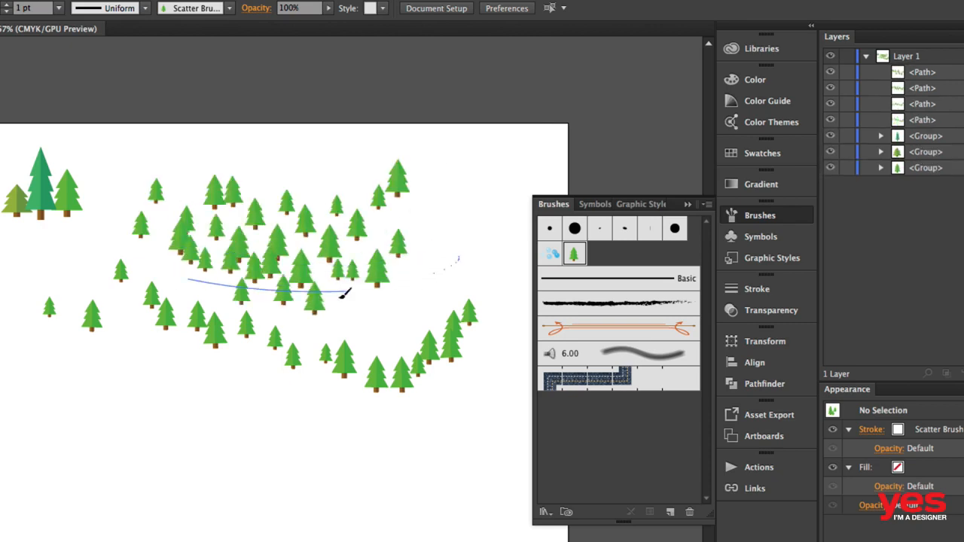
{"action": "left_click_drag", "start_coordinate": [150, 264], "coordinate": [234, 263]}
{"action": "left_click_drag", "start_coordinate": [385, 228], "coordinate": [476, 230]}
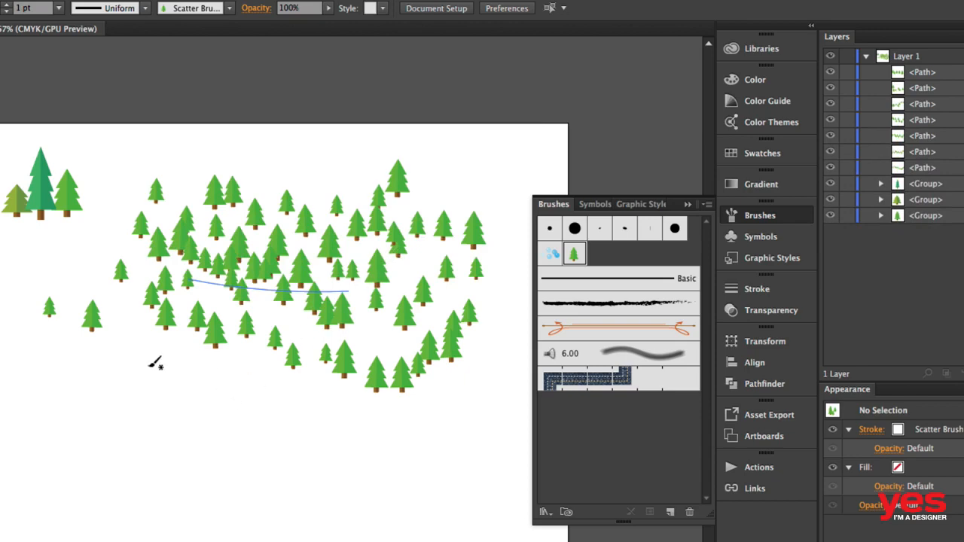
{"action": "left_click_drag", "start_coordinate": [113, 360], "coordinate": [327, 357]}
{"action": "mouse_move", "coordinate": [56, 310]}
{"action": "left_mouse_down"}
{"action": "mouse_move", "coordinate": [121, 326]}
{"action": "mouse_move", "coordinate": [151, 290]}
{"action": "left_mouse_up"}
{"action": "mouse_move", "coordinate": [187, 320]}
{"action": "left_mouse_down"}
{"action": "mouse_move", "coordinate": [307, 338]}
{"action": "mouse_move", "coordinate": [396, 313]}
{"action": "left_mouse_up"}
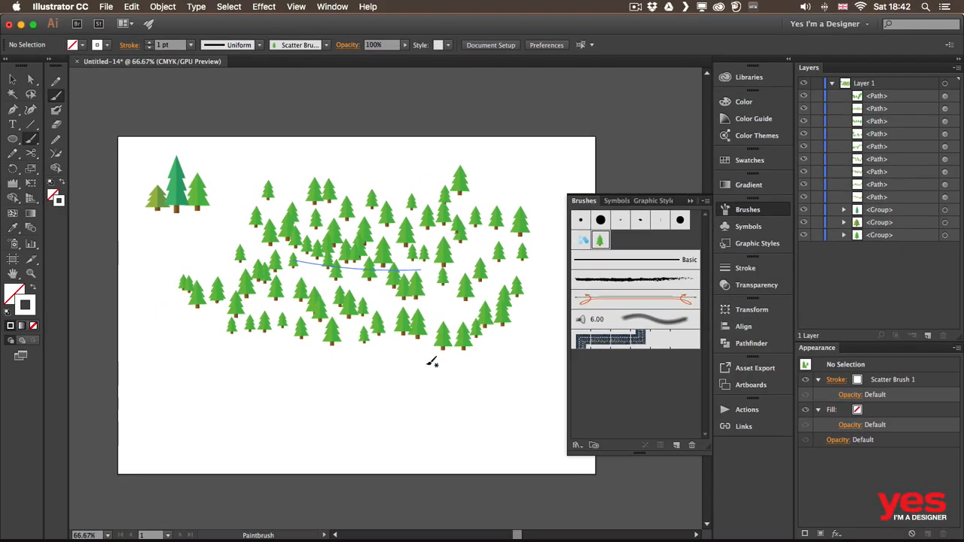
Fill the gaps in the forest with short brush strokes and add more trees along its lower edge.
{"action": "mouse_move", "coordinate": [478, 237]}
{"action": "left_mouse_down"}
{"action": "mouse_move", "coordinate": [391, 239]}
{"action": "mouse_move", "coordinate": [452, 267]}
{"action": "left_mouse_up"}
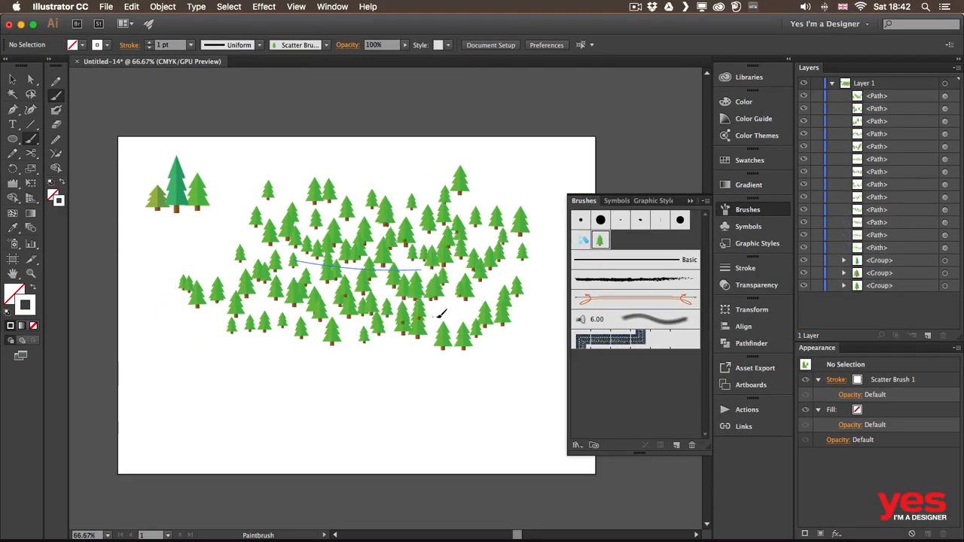
{"action": "left_click_drag", "start_coordinate": [446, 300], "coordinate": [425, 316]}
{"action": "left_click_drag", "start_coordinate": [414, 249], "coordinate": [395, 271]}
{"action": "left_click_drag", "start_coordinate": [286, 265], "coordinate": [283, 267]}
{"action": "left_click_drag", "start_coordinate": [414, 201], "coordinate": [378, 207]}
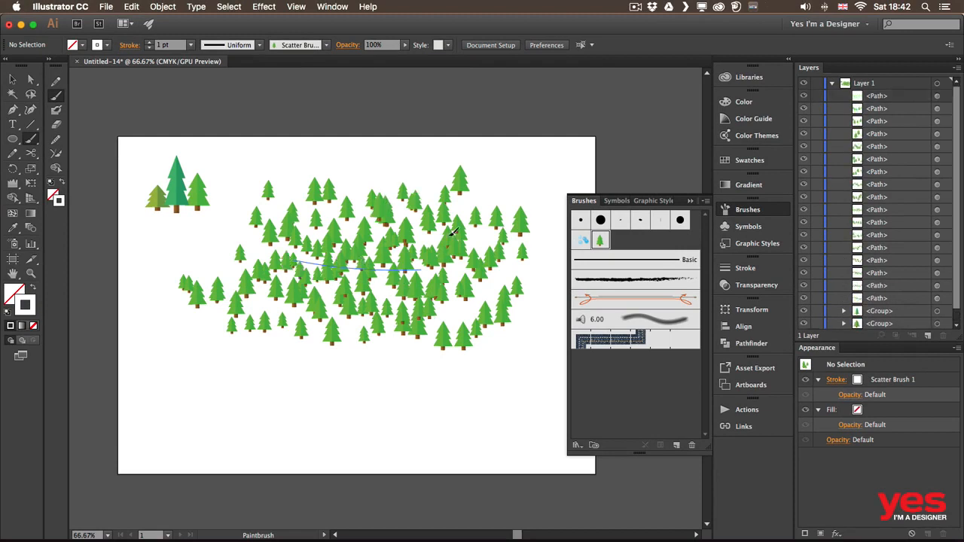
{"action": "left_click_drag", "start_coordinate": [430, 370], "coordinate": [521, 379]}
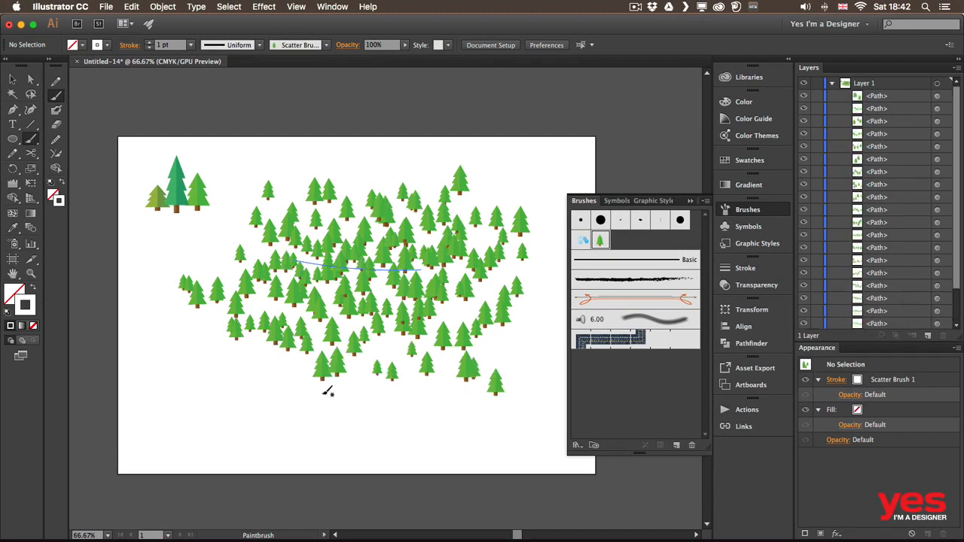
{"action": "left_click_drag", "start_coordinate": [164, 379], "coordinate": [218, 381]}
{"action": "left_click_drag", "start_coordinate": [324, 400], "coordinate": [274, 362]}
Delete all the brush-painted trees, leaving only the three original tree drawings on the artboard.
{"action": "key", "text": "v"}
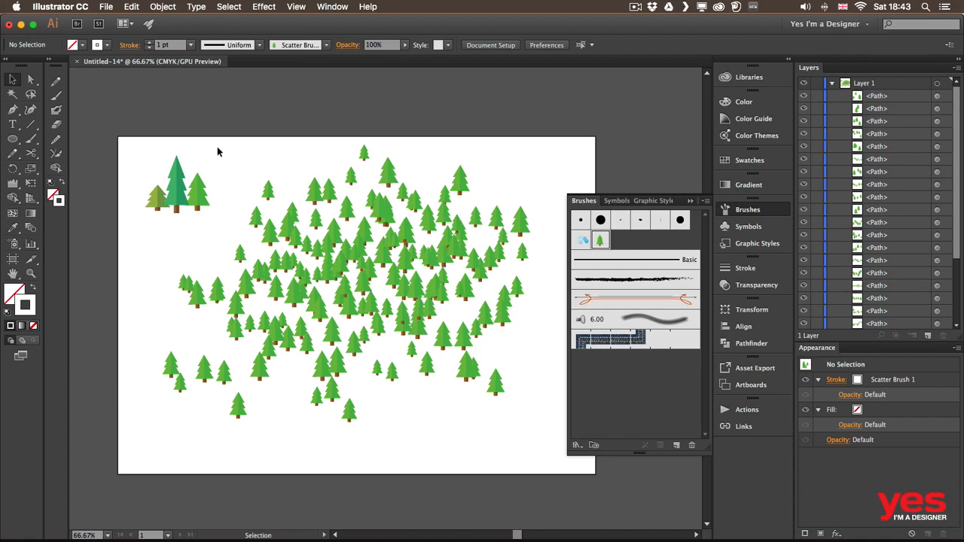
{"action": "left_click_drag", "start_coordinate": [264, 148], "coordinate": [524, 459]}
{"action": "key", "text": "Delete"}
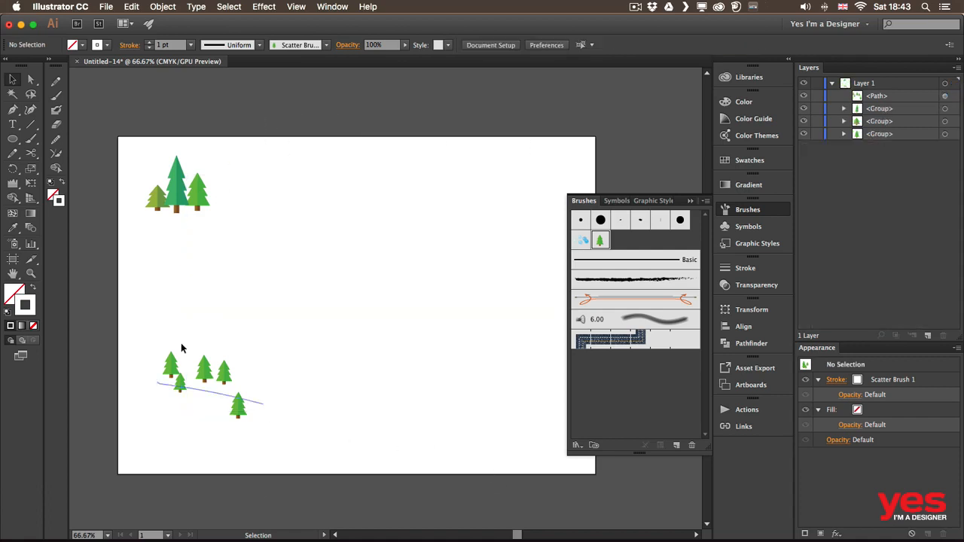
{"action": "left_click_drag", "start_coordinate": [181, 348], "coordinate": [286, 433]}
{"action": "key", "text": "Delete"}
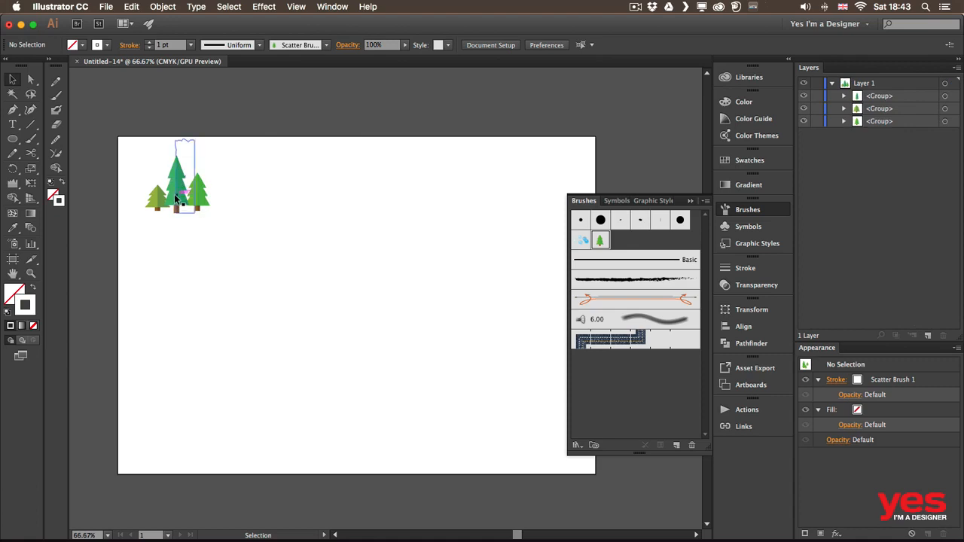
Spread the three original trees apart into a loose, staggered arrangement.
{"action": "left_click_drag", "start_coordinate": [175, 198], "coordinate": [214, 281]}
{"action": "left_click_drag", "start_coordinate": [207, 201], "coordinate": [266, 260]}
{"action": "left_click_drag", "start_coordinate": [161, 207], "coordinate": [184, 254]}
{"action": "left_click", "coordinate": [256, 334]}
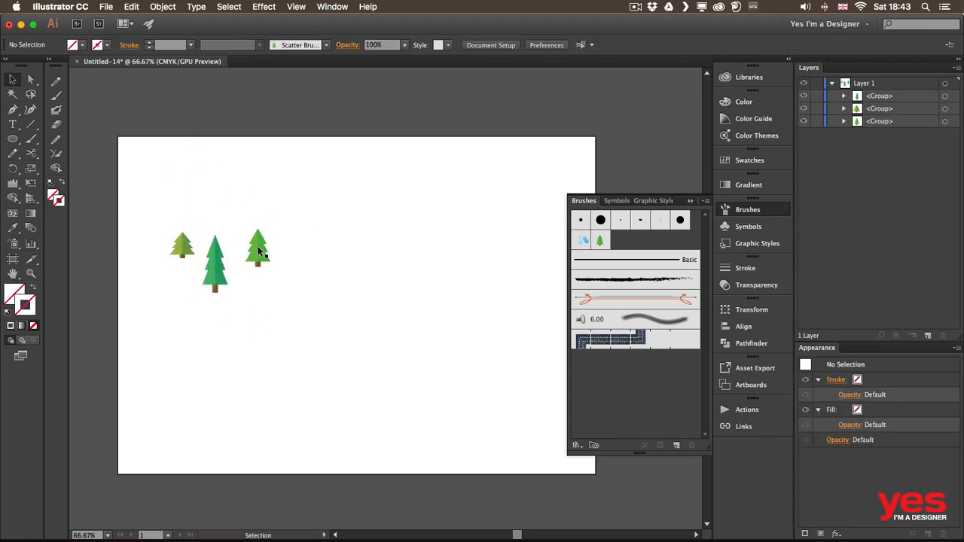
{"action": "left_click_drag", "start_coordinate": [257, 245], "coordinate": [247, 241]}
{"action": "left_click", "coordinate": [256, 346]}
Duplicate the three trees, vary the copies' sizes and colours, and arrange them into a cluster of nine.
{"action": "left_click_drag", "start_coordinate": [182, 246], "coordinate": [286, 319]}
{"action": "left_click_drag", "start_coordinate": [253, 239], "coordinate": [207, 299]}
{"action": "left_click_drag", "start_coordinate": [215, 238], "coordinate": [309, 230]}
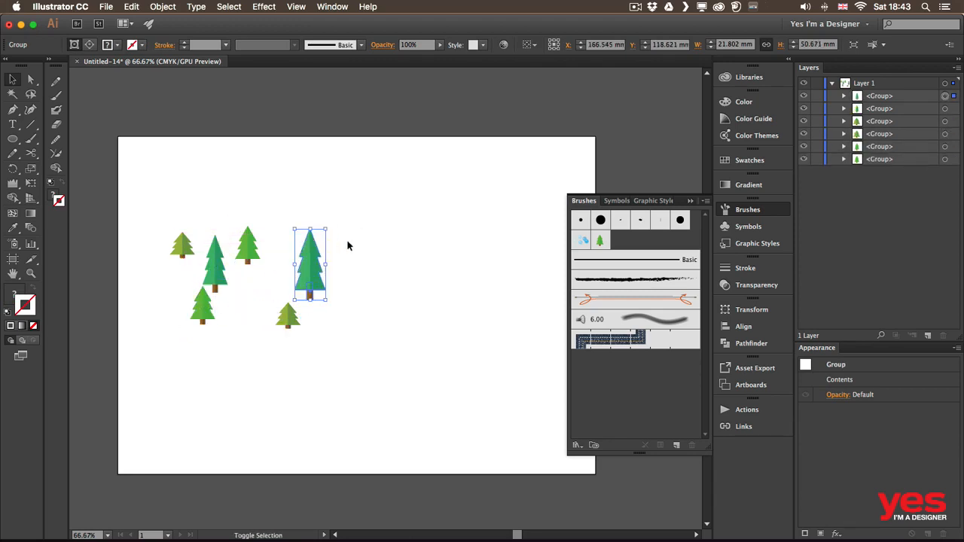
{"action": "left_click", "coordinate": [344, 242]}
{"action": "left_click_drag", "start_coordinate": [207, 320], "coordinate": [241, 315]}
{"action": "left_click", "coordinate": [247, 276]}
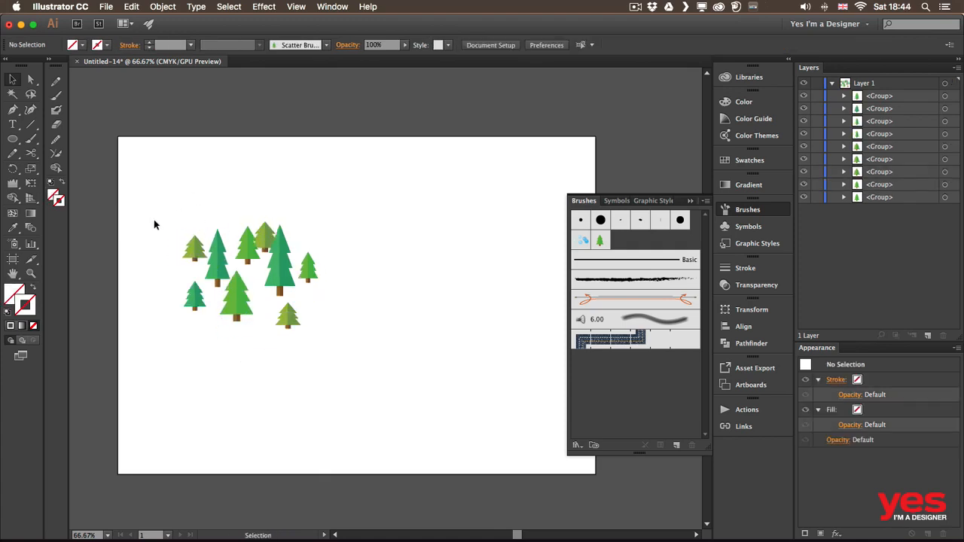
Create a scatter brush from the nine-tree cluster with default options, and move the cluster above the artboard.
{"action": "left_click_drag", "start_coordinate": [154, 222], "coordinate": [393, 385]}
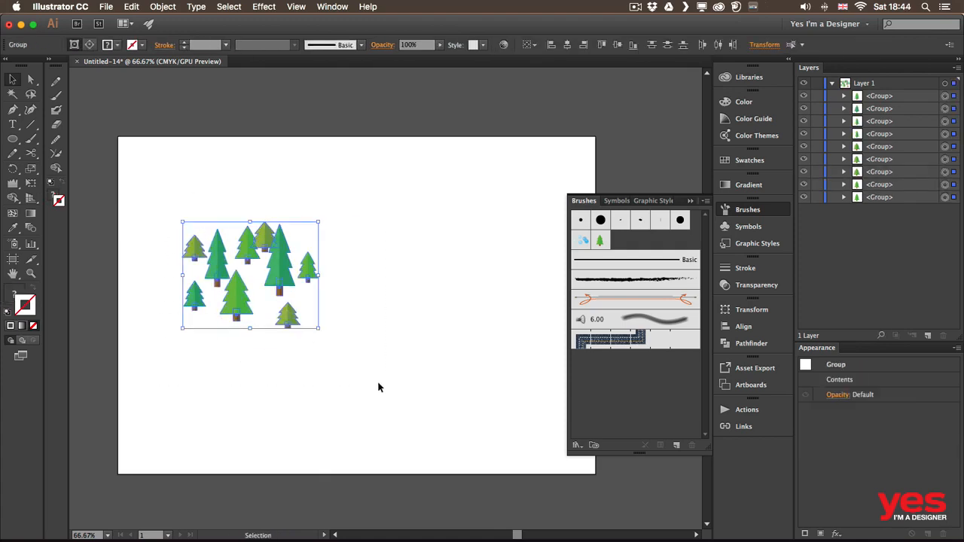
{"action": "mouse_move", "coordinate": [279, 268]}
{"action": "left_mouse_down"}
{"action": "mouse_move", "coordinate": [290, 256]}
{"action": "mouse_move", "coordinate": [628, 372]}
{"action": "mouse_move", "coordinate": [625, 382]}
{"action": "left_mouse_up"}
{"action": "left_click", "coordinate": [393, 284]}
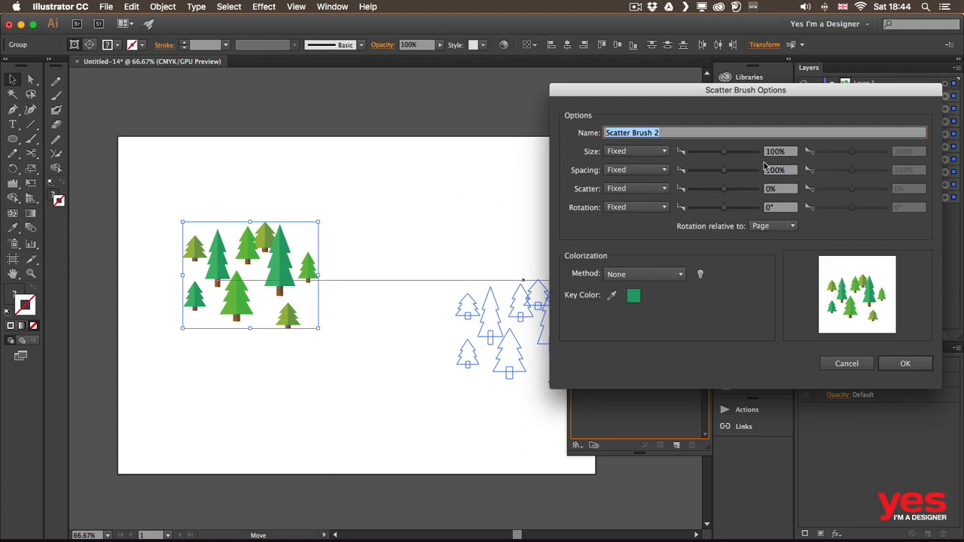
{"action": "left_click", "coordinate": [906, 364]}
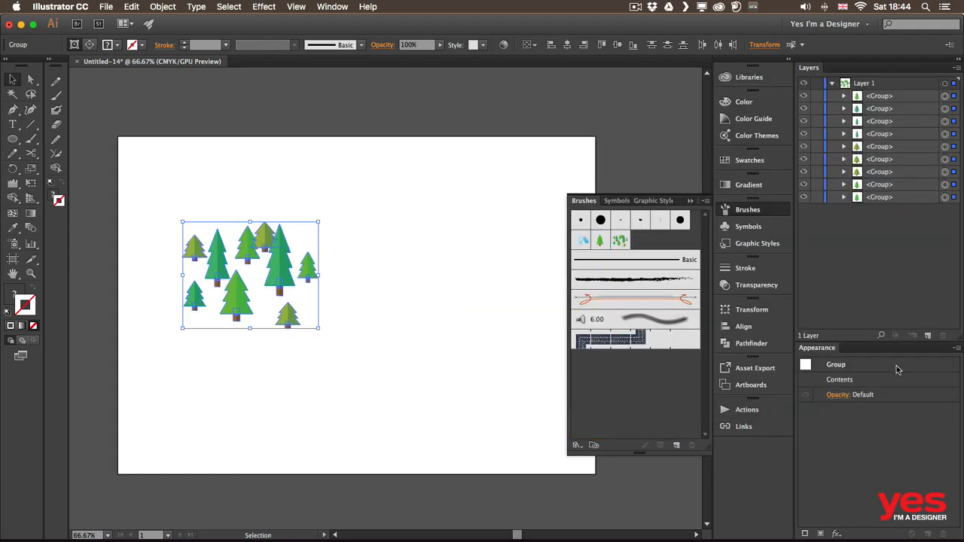
{"action": "mouse_move", "coordinate": [280, 259]}
{"action": "left_mouse_down"}
{"action": "mouse_move", "coordinate": [283, 276]}
{"action": "mouse_move", "coordinate": [226, 177]}
{"action": "mouse_move", "coordinate": [214, 88]}
{"action": "left_mouse_up"}
{"action": "left_click", "coordinate": [259, 216]}
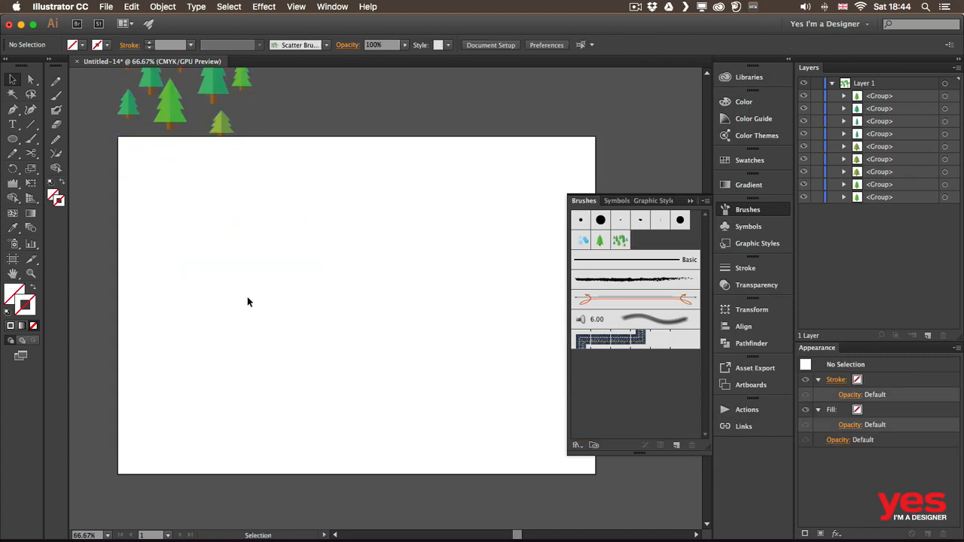
Paint two long horizontal strokes across the artboard with the new tree-cluster brush.
{"action": "key", "text": "b"}
{"action": "mouse_move", "coordinate": [166, 224]}
{"action": "left_mouse_down"}
{"action": "mouse_move", "coordinate": [208, 223]}
{"action": "mouse_move", "coordinate": [495, 263]}
{"action": "left_mouse_up"}
{"action": "left_click_drag", "start_coordinate": [493, 370], "coordinate": [162, 343]}
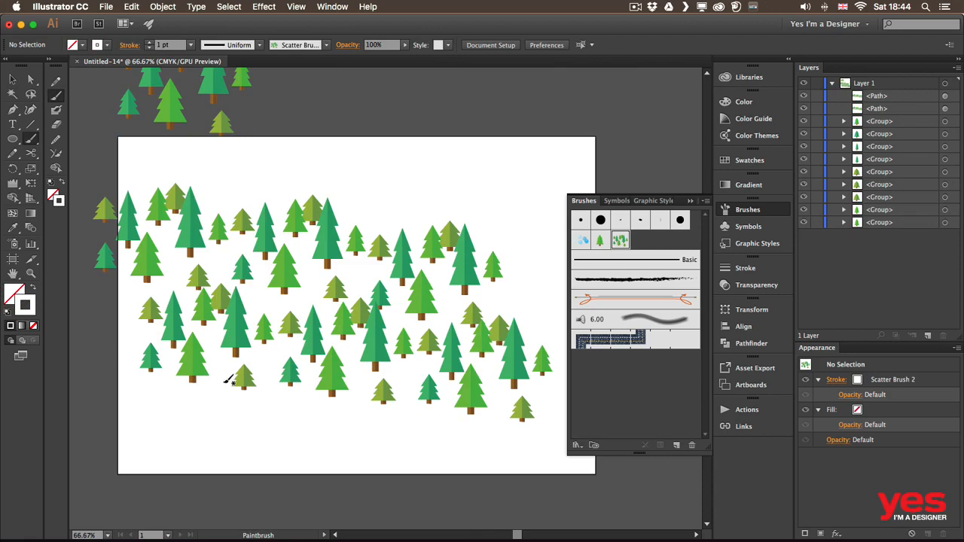
Edit the tree-cluster brush and set its Size to Random, from 61% to 80%.
{"action": "double_click", "coordinate": [621, 241]}
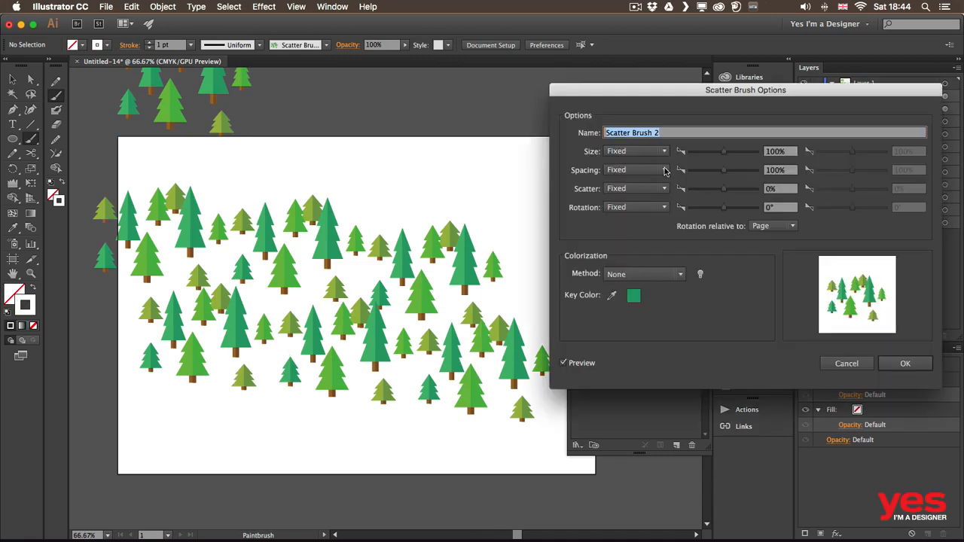
{"action": "left_click", "coordinate": [632, 151]}
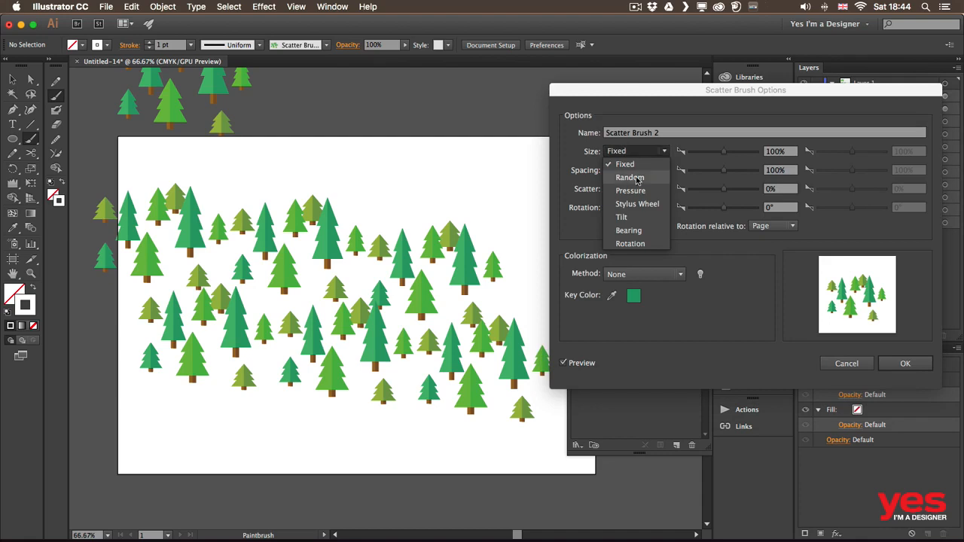
{"action": "left_click", "coordinate": [630, 178]}
{"action": "left_click_drag", "start_coordinate": [715, 156], "coordinate": [709, 154]}
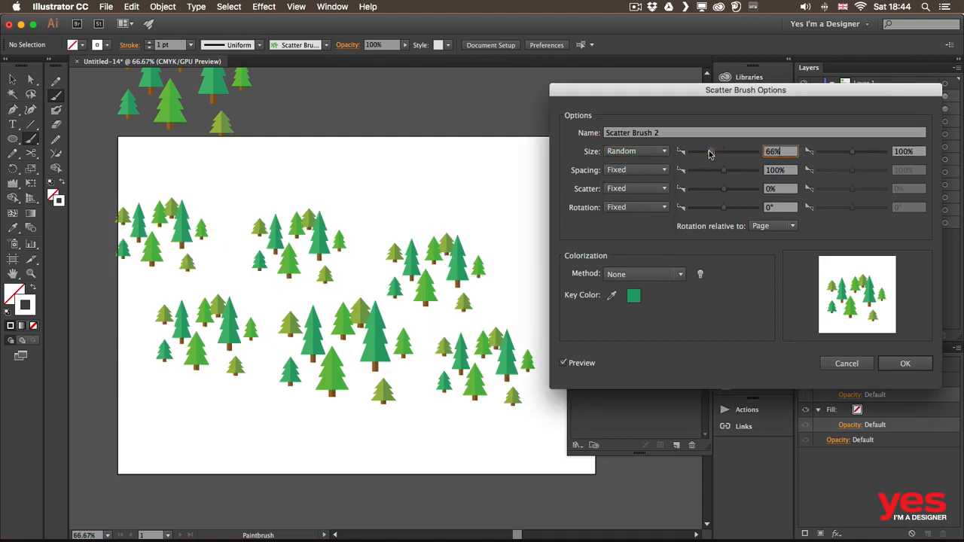
{"action": "left_click_drag", "start_coordinate": [853, 153], "coordinate": [825, 154]}
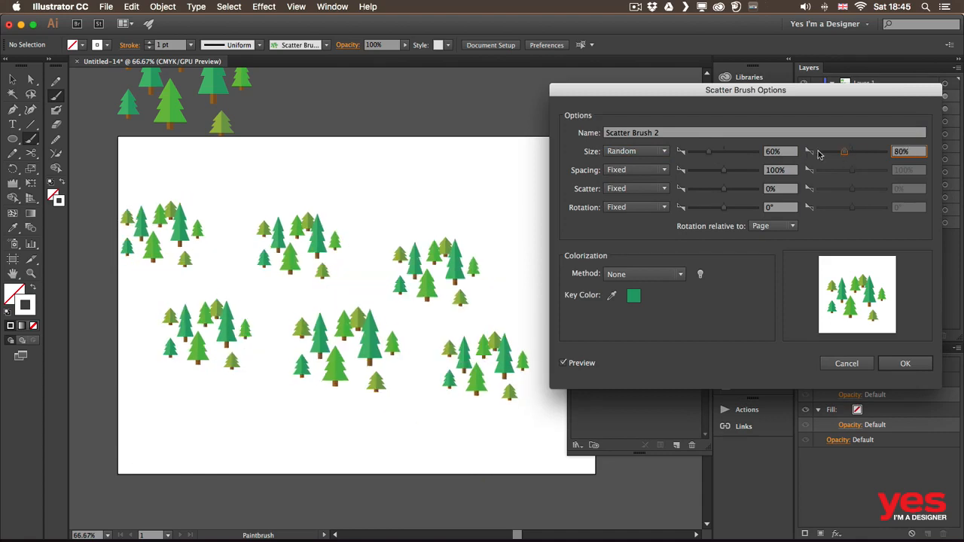
{"action": "left_click_drag", "start_coordinate": [707, 154], "coordinate": [708, 156]}
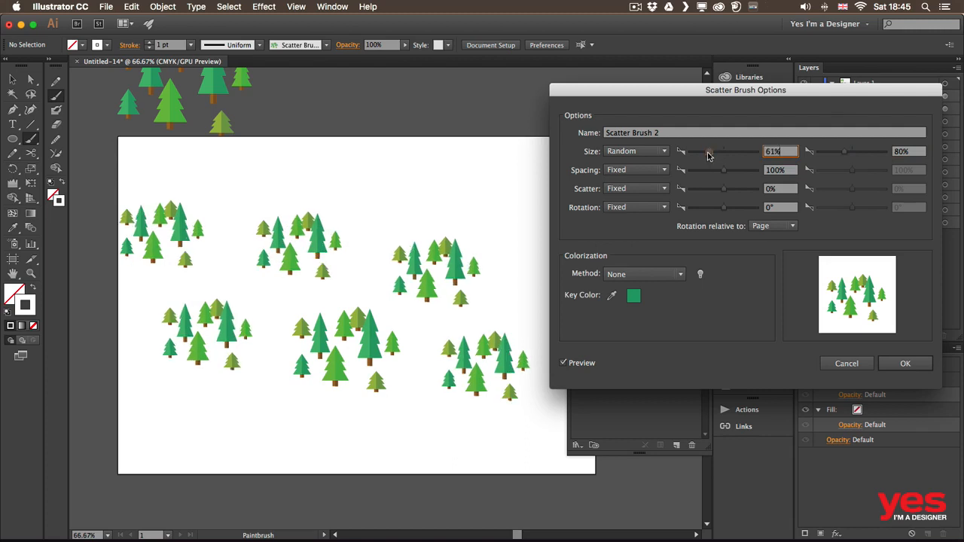
Set the cluster brush's Spacing to Random, from 17% to 75%.
{"action": "left_click", "coordinate": [636, 169]}
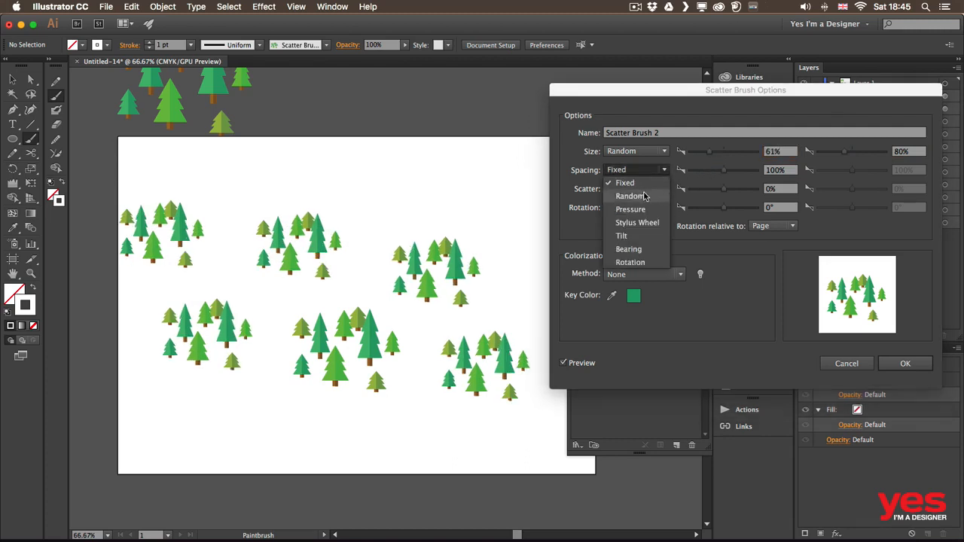
{"action": "left_click", "coordinate": [647, 193]}
{"action": "left_click_drag", "start_coordinate": [717, 172], "coordinate": [691, 173]}
{"action": "mouse_move", "coordinate": [852, 172]}
{"action": "left_mouse_down"}
{"action": "mouse_move", "coordinate": [829, 169]}
{"action": "mouse_move", "coordinate": [842, 172]}
{"action": "left_mouse_up"}
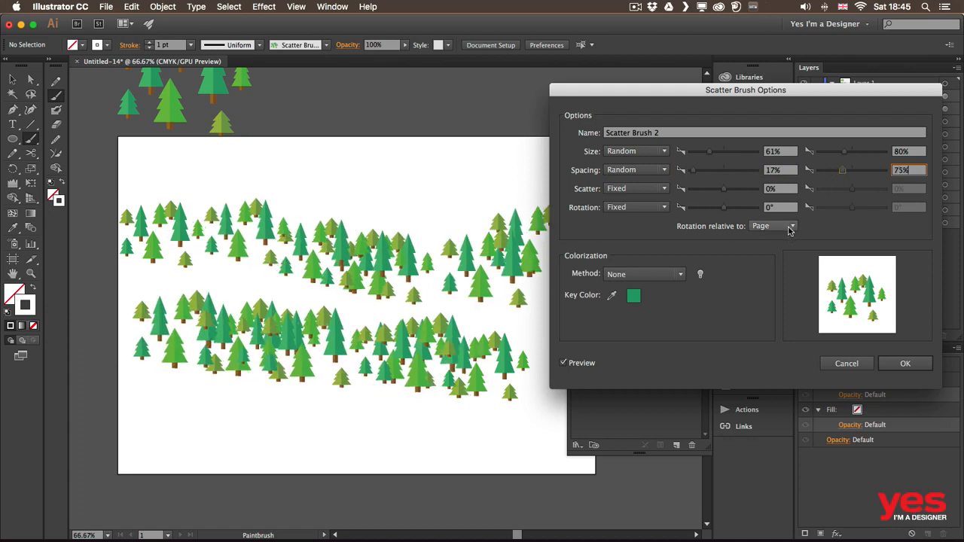
Set the cluster brush's Scatter to Random, from -55% to 72%.
{"action": "left_click", "coordinate": [642, 190]}
{"action": "left_click", "coordinate": [630, 215]}
{"action": "left_click_drag", "start_coordinate": [721, 194], "coordinate": [717, 192]}
{"action": "left_click_drag", "start_coordinate": [851, 194], "coordinate": [850, 193]}
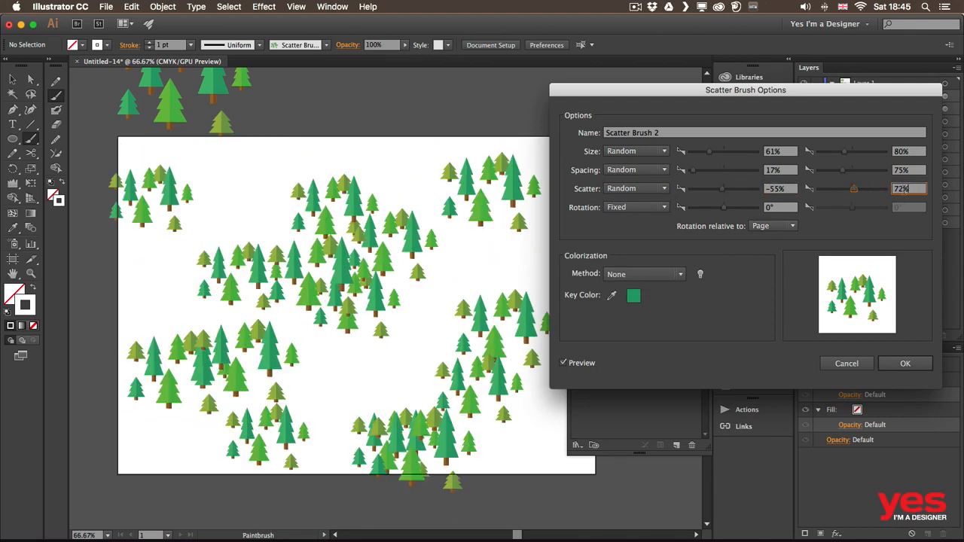
Set the upper limit of the tree-cluster brush's random Scatter to 10%.
{"action": "double_click", "coordinate": [902, 189]}
{"action": "type", "text": "10"}
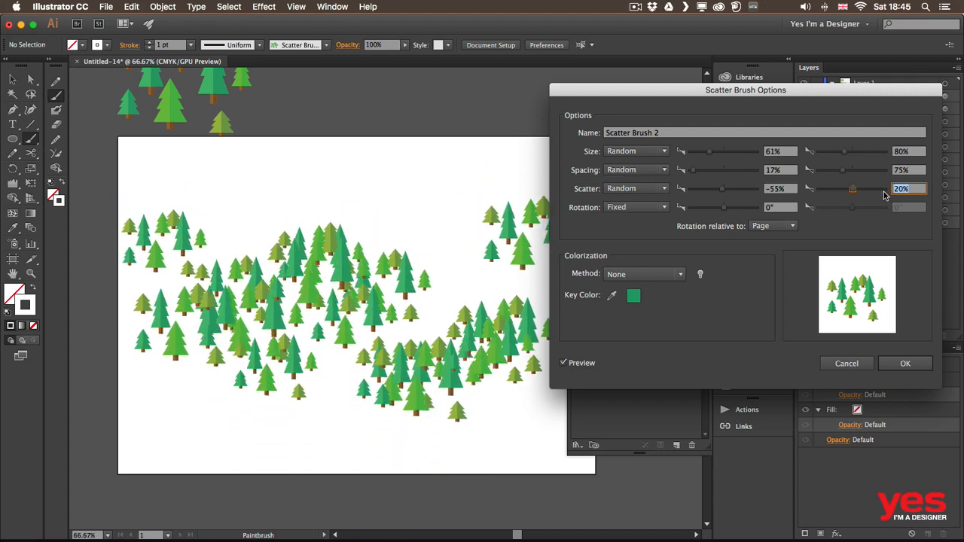
Set the cluster brush's Rotation to Random, from -2° to 2°, and apply the brush changes to the existing strokes.
{"action": "left_click", "coordinate": [641, 208]}
{"action": "left_click", "coordinate": [642, 233]}
{"action": "left_click", "coordinate": [787, 210]}
{"action": "key", "text": "Down"}
{"action": "key", "text": "Down"}
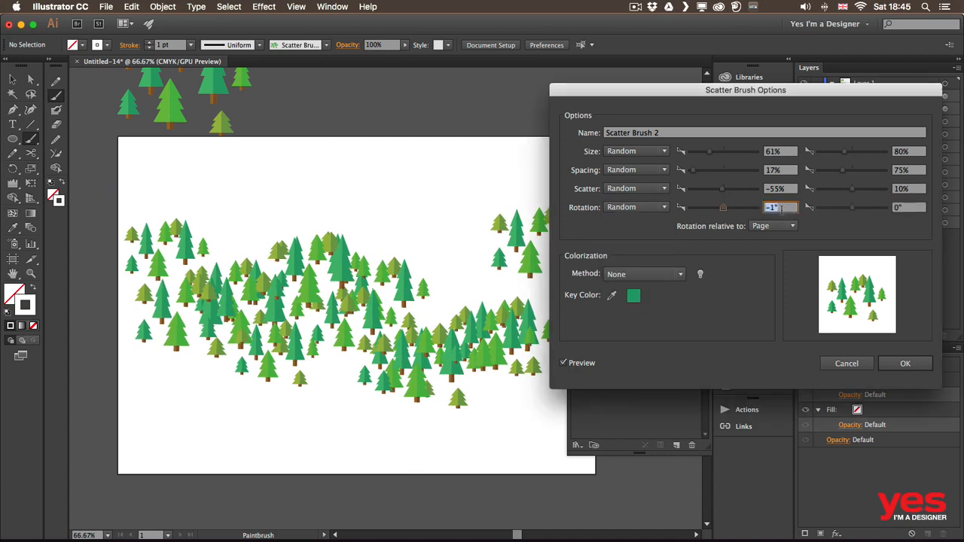
{"action": "left_click", "coordinate": [900, 209]}
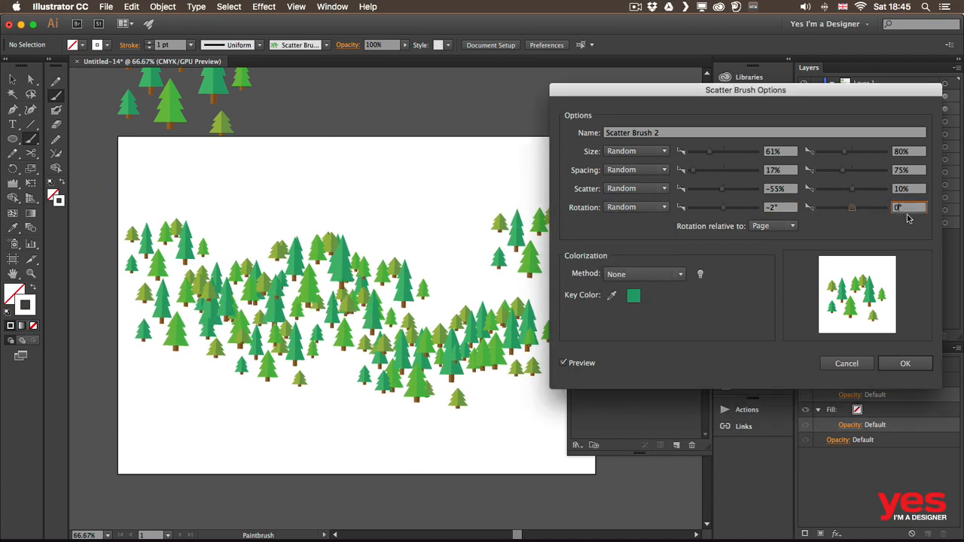
{"action": "key", "text": "Up"}
{"action": "key", "text": "Up"}
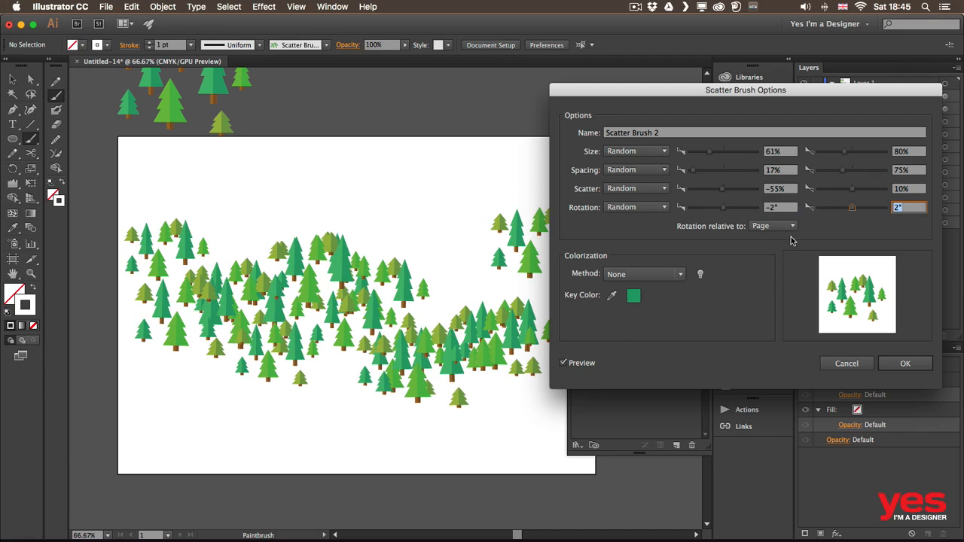
{"action": "key", "text": "Tab"}
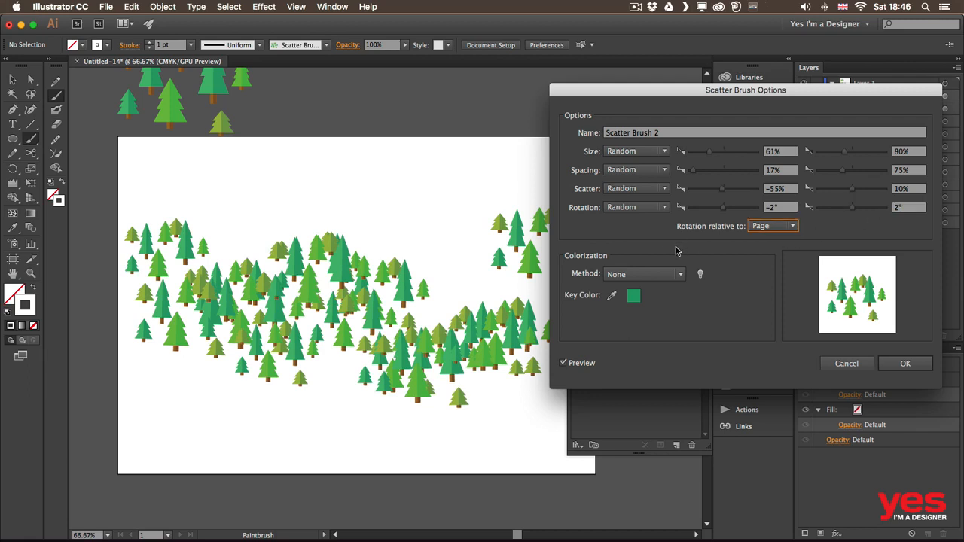
{"action": "left_click", "coordinate": [905, 364]}
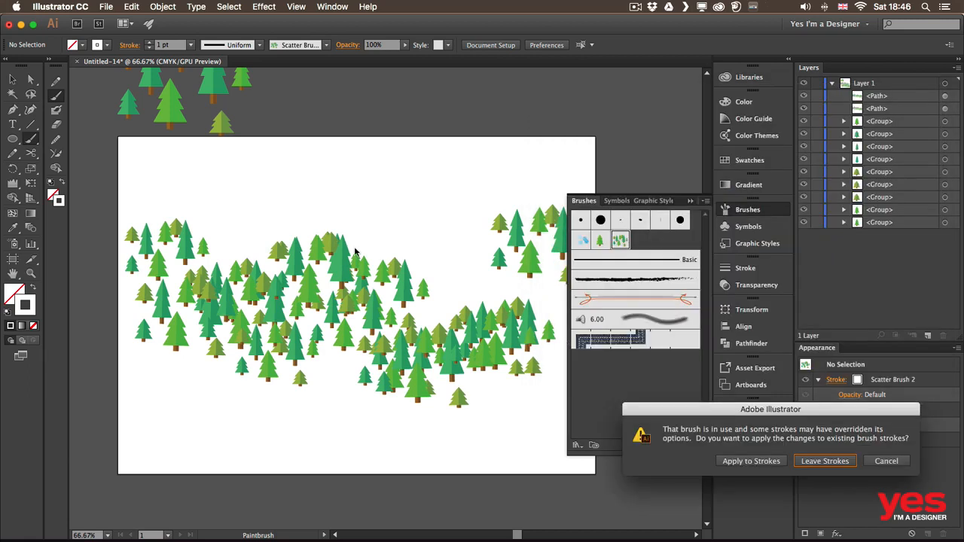
{"action": "left_click", "coordinate": [761, 467]}
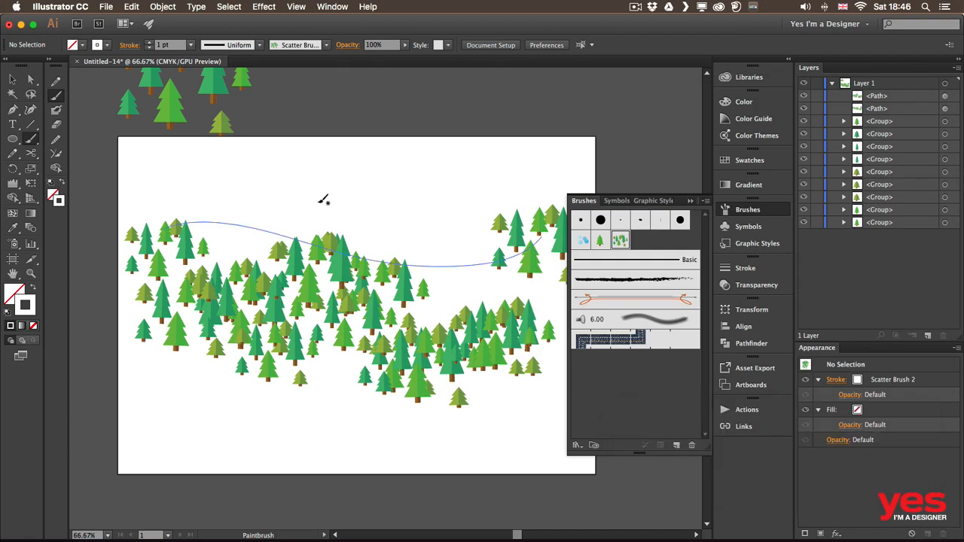
Select and delete both tree-cluster strokes on the artboard.
{"action": "key", "text": "v"}
{"action": "mouse_move", "coordinate": [248, 176]}
{"action": "left_mouse_down"}
{"action": "mouse_move", "coordinate": [279, 241]}
{"action": "mouse_move", "coordinate": [487, 404]}
{"action": "left_mouse_up"}
{"action": "key", "text": "Delete"}
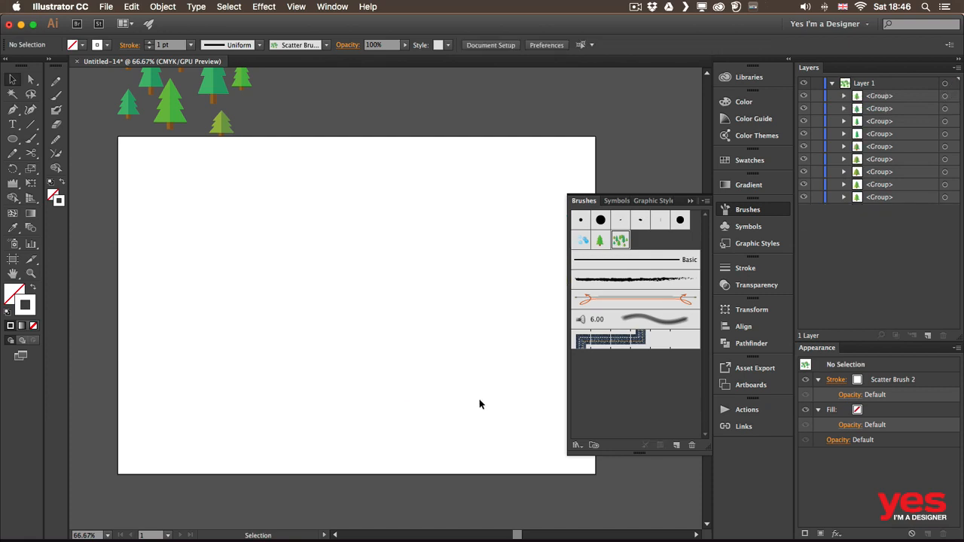
Paint several overlapping rows of trees across the artboard with the tree-cluster brush.
{"action": "key", "text": "b"}
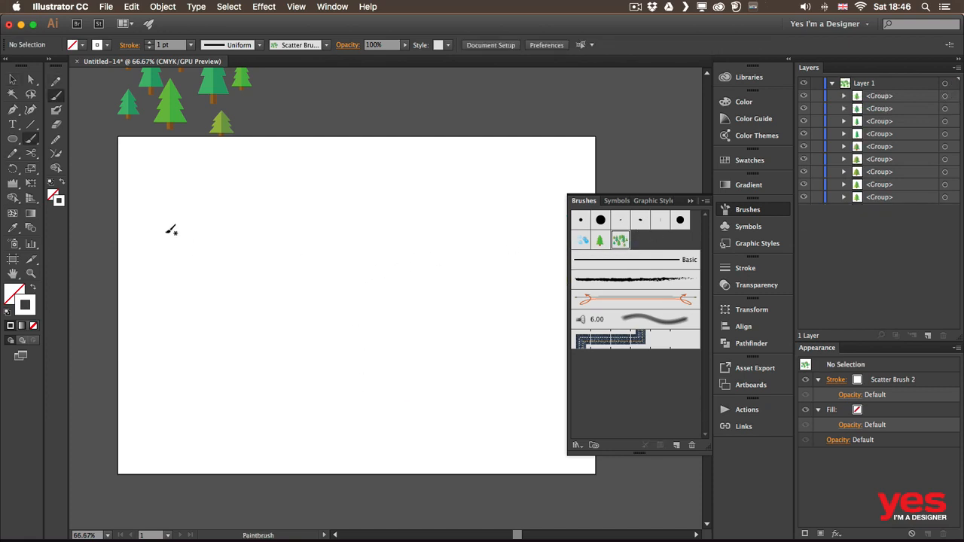
{"action": "left_click_drag", "start_coordinate": [495, 242], "coordinate": [465, 254]}
{"action": "left_click_drag", "start_coordinate": [338, 254], "coordinate": [373, 271]}
{"action": "left_click_drag", "start_coordinate": [297, 227], "coordinate": [295, 231]}
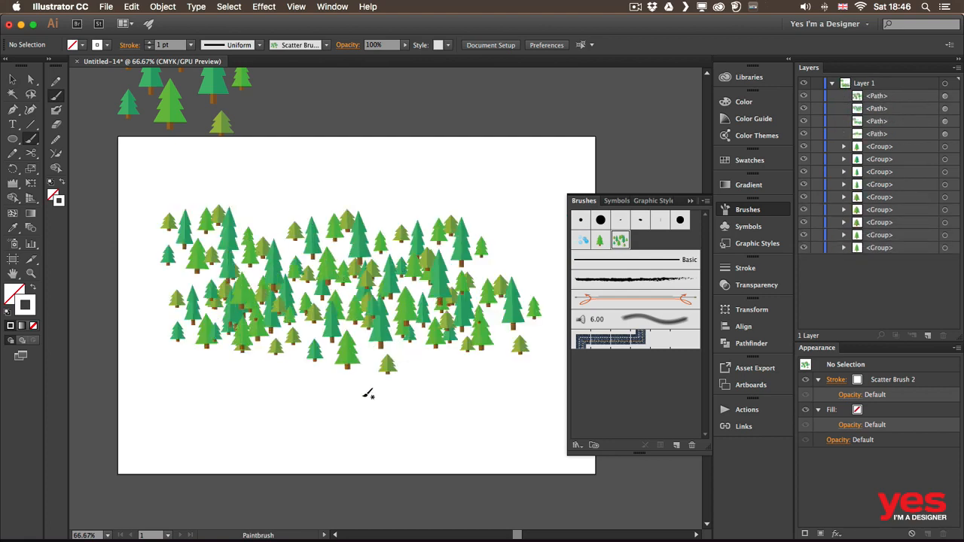
{"action": "left_click_drag", "start_coordinate": [340, 383], "coordinate": [482, 375]}
{"action": "left_click_drag", "start_coordinate": [321, 401], "coordinate": [222, 340]}
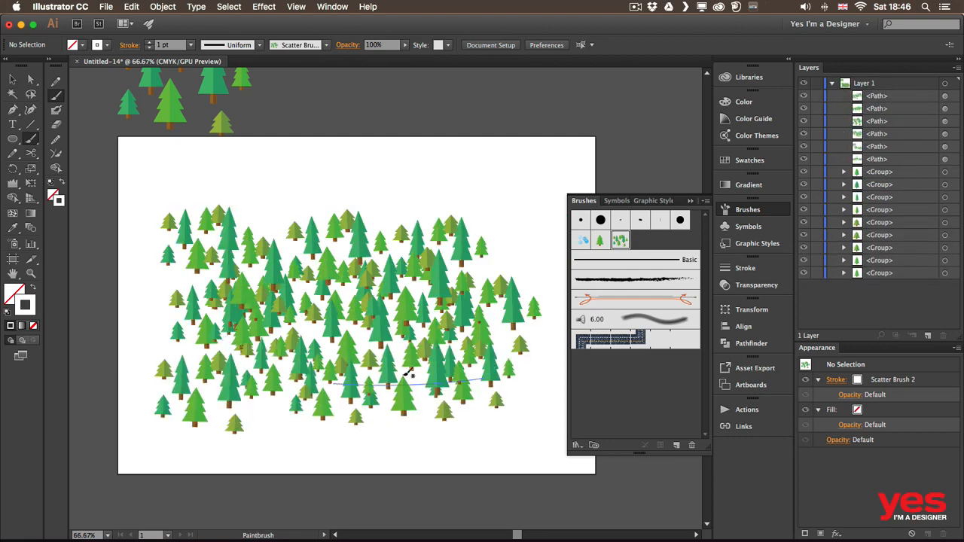
Paint short strokes with the single-tree brush around the forest's edges and in its gaps to add individual trees.
{"action": "left_click", "coordinate": [593, 246]}
{"action": "left_click_drag", "start_coordinate": [418, 192], "coordinate": [422, 190]}
{"action": "left_click_drag", "start_coordinate": [475, 221], "coordinate": [512, 220]}
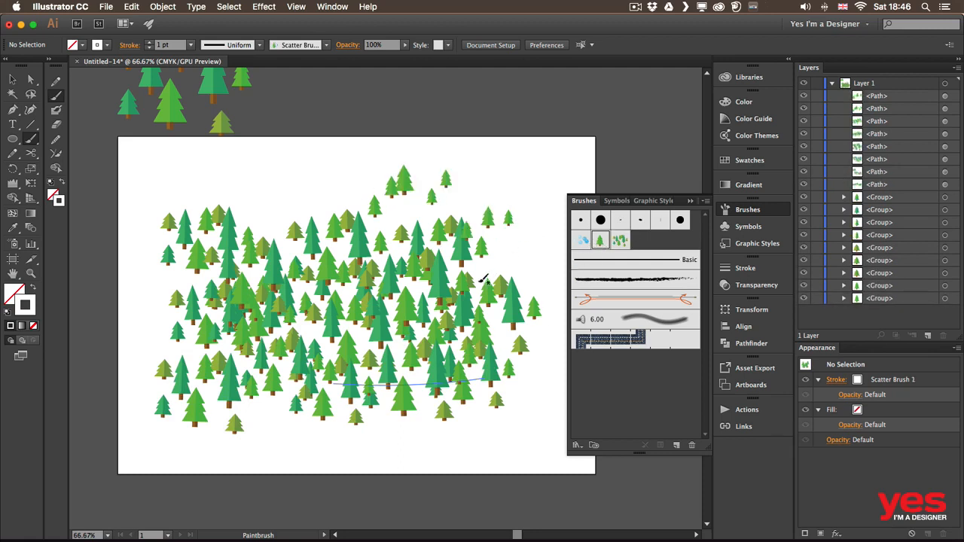
{"action": "left_click", "coordinate": [480, 276]}
{"action": "left_click_drag", "start_coordinate": [432, 441], "coordinate": [476, 433]}
{"action": "left_click_drag", "start_coordinate": [279, 423], "coordinate": [305, 443]}
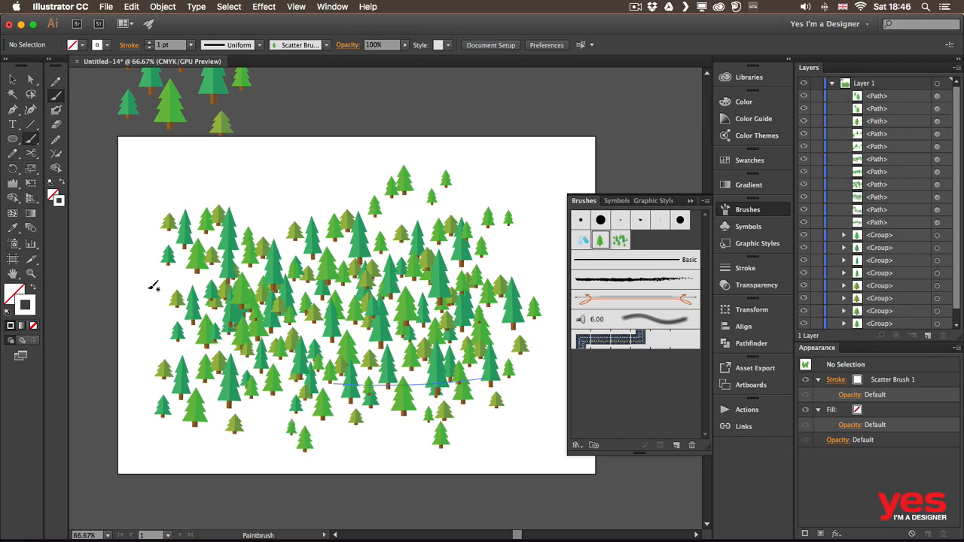
{"action": "left_click_drag", "start_coordinate": [155, 281], "coordinate": [149, 309]}
{"action": "left_click_drag", "start_coordinate": [248, 204], "coordinate": [277, 210]}
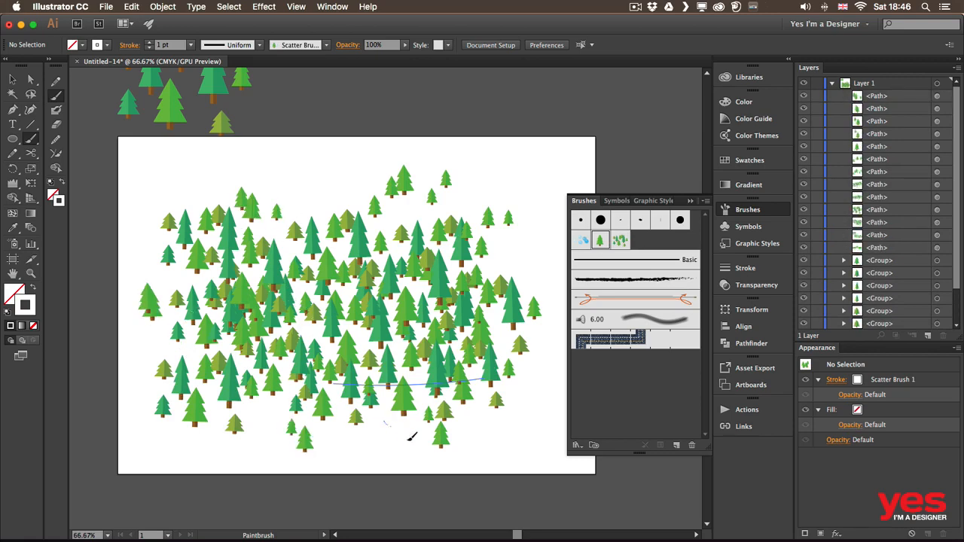
{"action": "left_click_drag", "start_coordinate": [411, 437], "coordinate": [413, 437]}
{"action": "left_click_drag", "start_coordinate": [373, 218], "coordinate": [399, 217]}
{"action": "left_click_drag", "start_coordinate": [533, 263], "coordinate": [536, 264]}
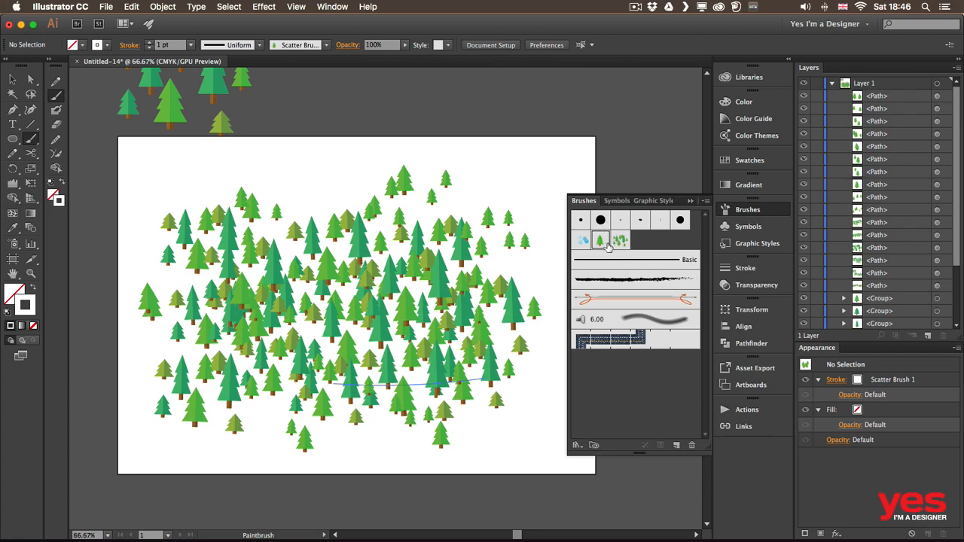
{"action": "left_click_drag", "start_coordinate": [534, 381], "coordinate": [550, 382]}
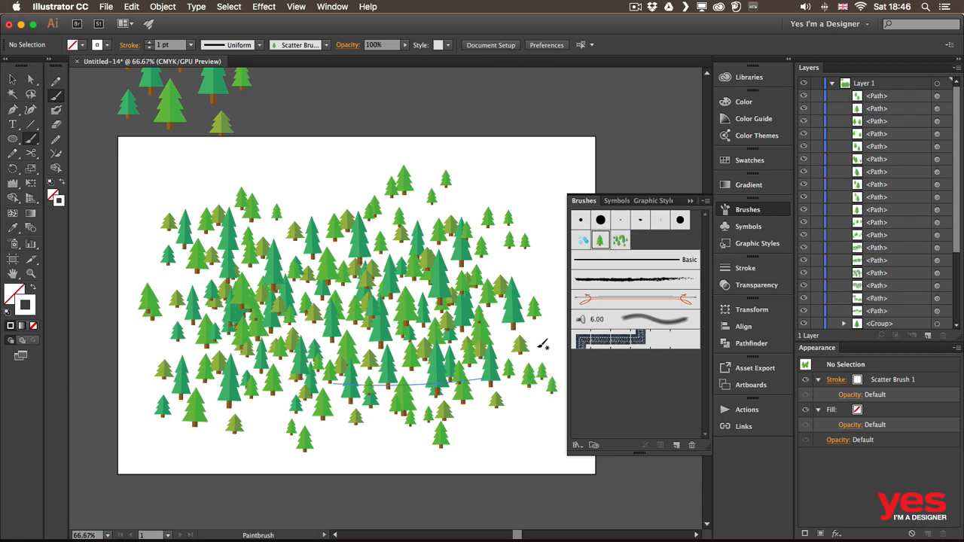
{"action": "left_click_drag", "start_coordinate": [533, 265], "coordinate": [527, 268]}
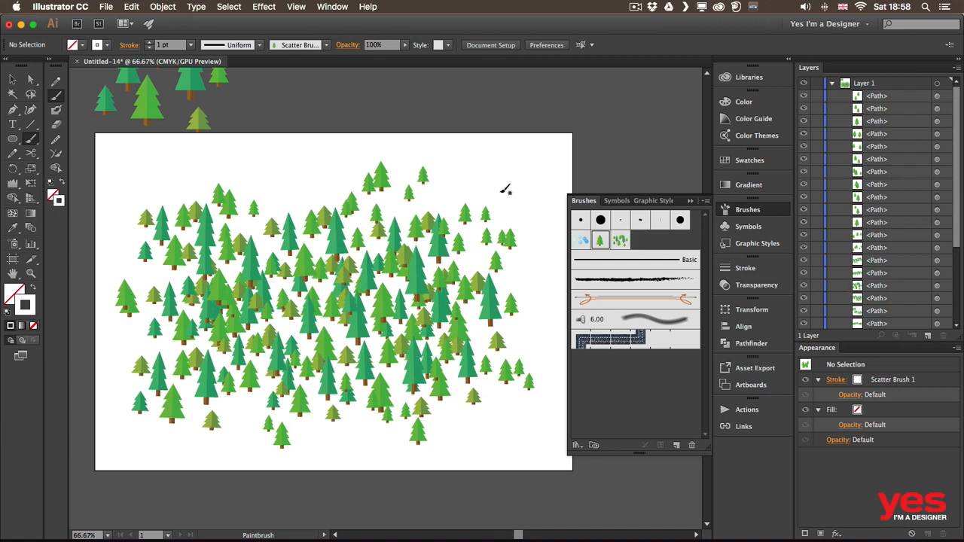
Paint single-tree brush strokes on the empty canvas beside the artboard, one at 1 pt and one at 0.5 pt stroke weight.
{"action": "mouse_move", "coordinate": [508, 189]}
{"action": "left_mouse_down"}
{"action": "mouse_move", "coordinate": [441, 204]}
{"action": "mouse_move", "coordinate": [308, 198]}
{"action": "left_mouse_up"}
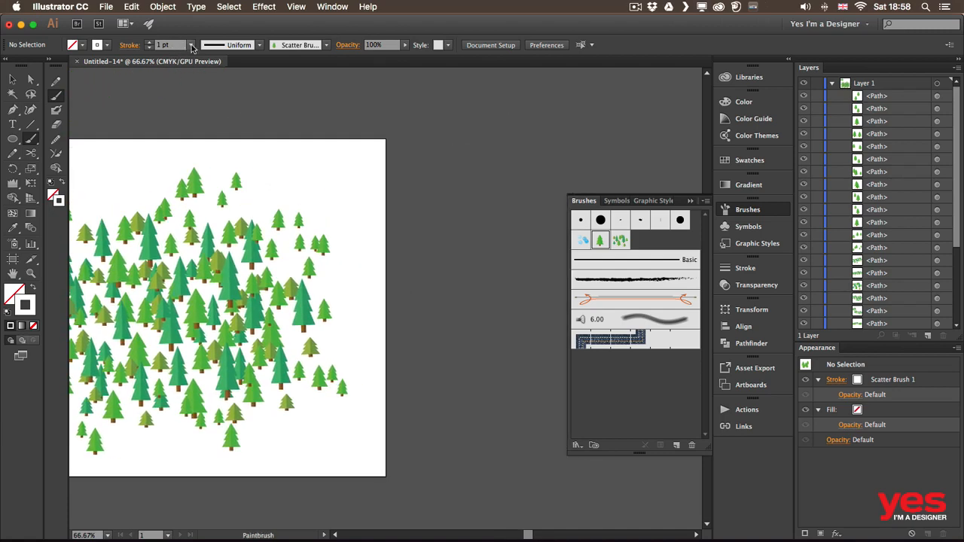
{"action": "left_click_drag", "start_coordinate": [400, 208], "coordinate": [248, 205]}
{"action": "left_click_drag", "start_coordinate": [381, 165], "coordinate": [422, 151]}
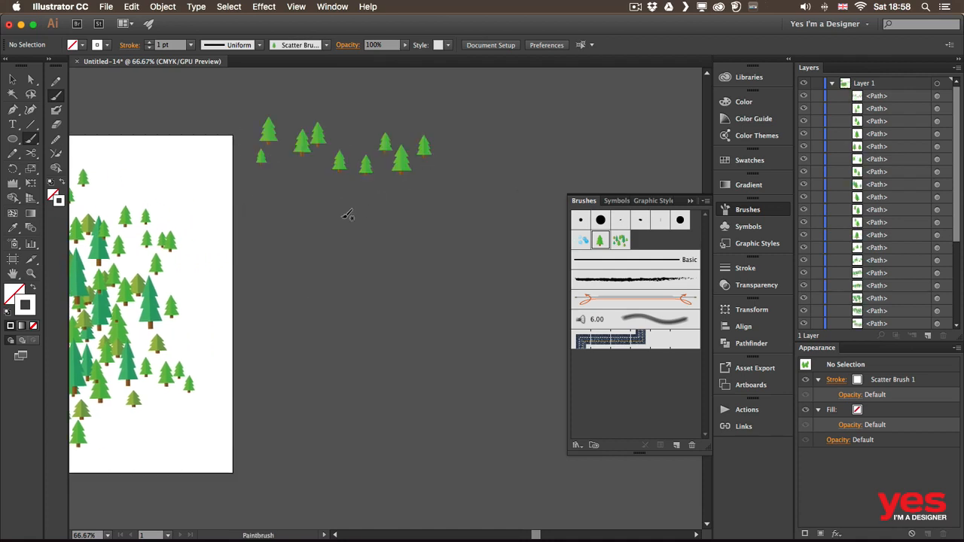
{"action": "left_click", "coordinate": [195, 46]}
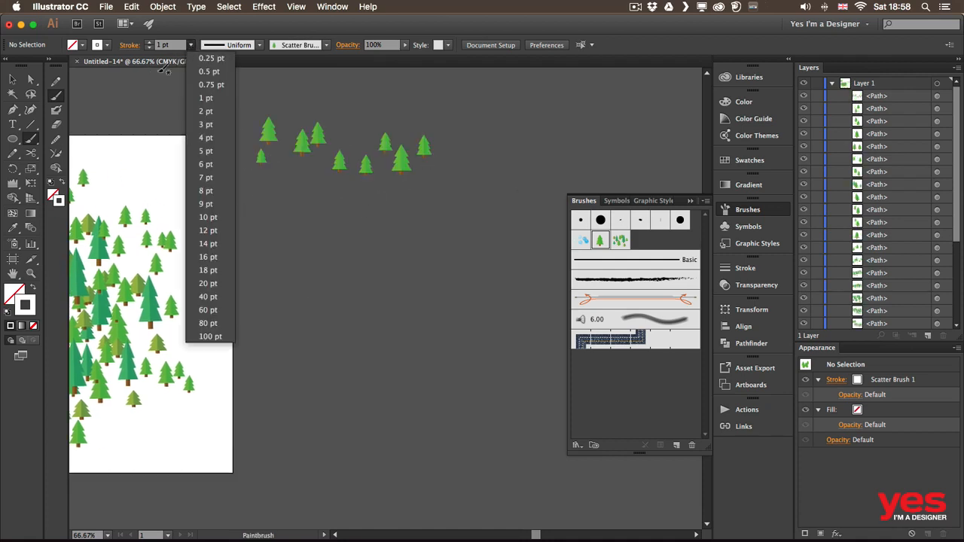
{"action": "left_click", "coordinate": [203, 66]}
{"action": "left_click_drag", "start_coordinate": [404, 224], "coordinate": [405, 249]}
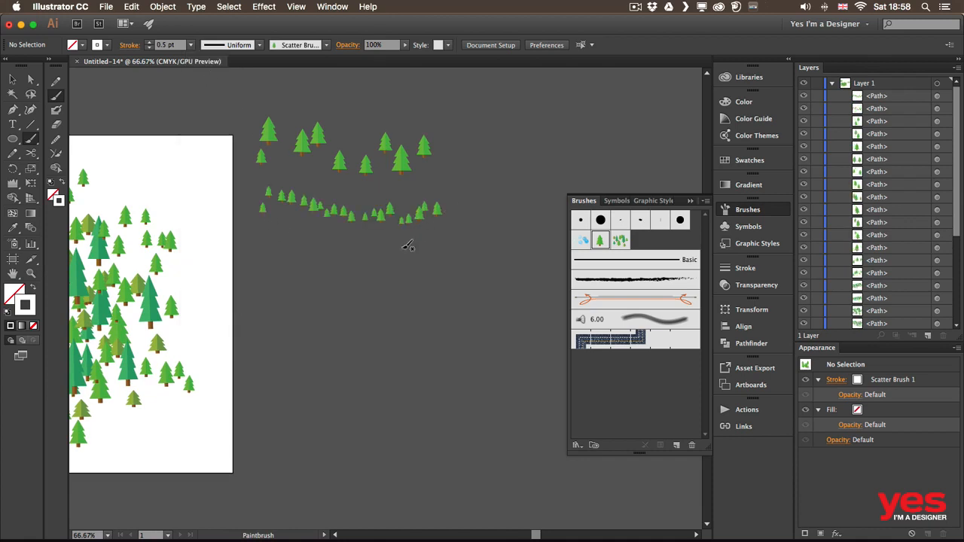
Paint two more single-tree strokes beside the artboard, one at 0.25 pt and one at 2 pt stroke weight.
{"action": "left_click", "coordinate": [192, 46]}
{"action": "left_click", "coordinate": [204, 58]}
{"action": "left_click_drag", "start_coordinate": [259, 256], "coordinate": [414, 267]}
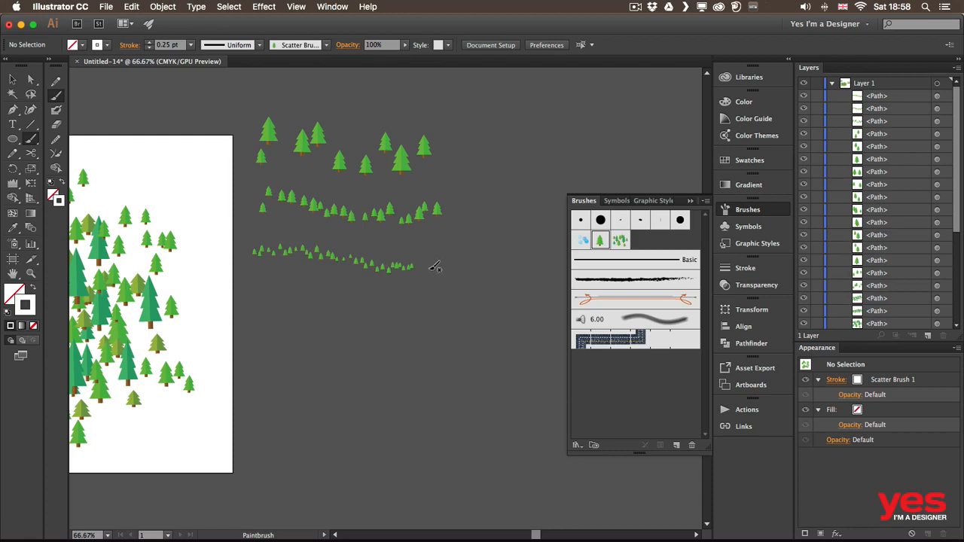
{"action": "left_click", "coordinate": [192, 45]}
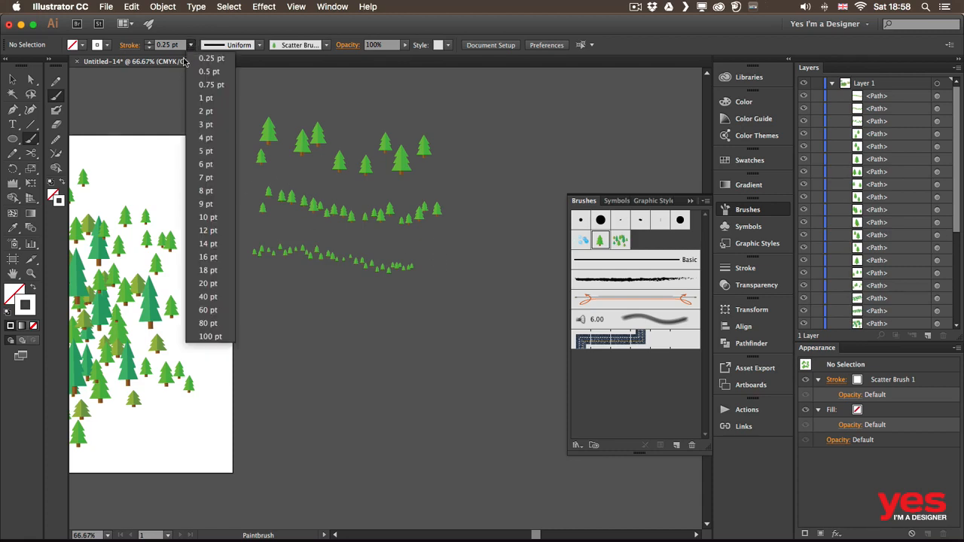
{"action": "left_click", "coordinate": [204, 110]}
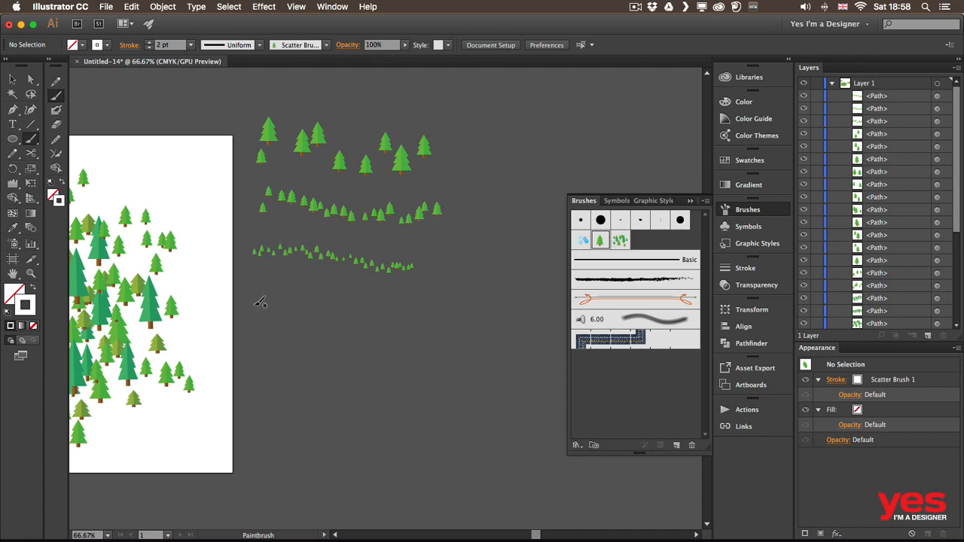
{"action": "left_click_drag", "start_coordinate": [384, 301], "coordinate": [429, 298]}
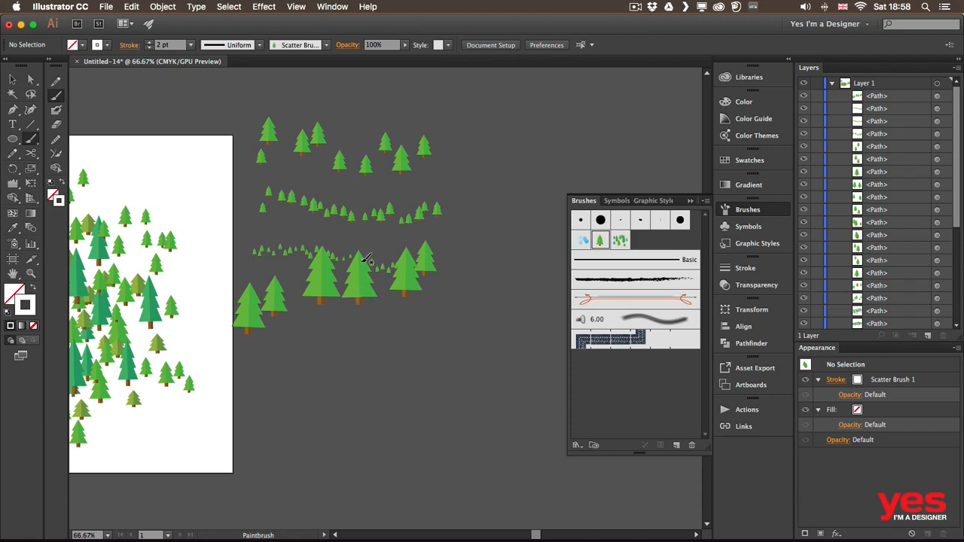
Set the stroke colour to dark purple, try a tree stroke with it and undo that stroke.
{"action": "left_click", "coordinate": [108, 45]}
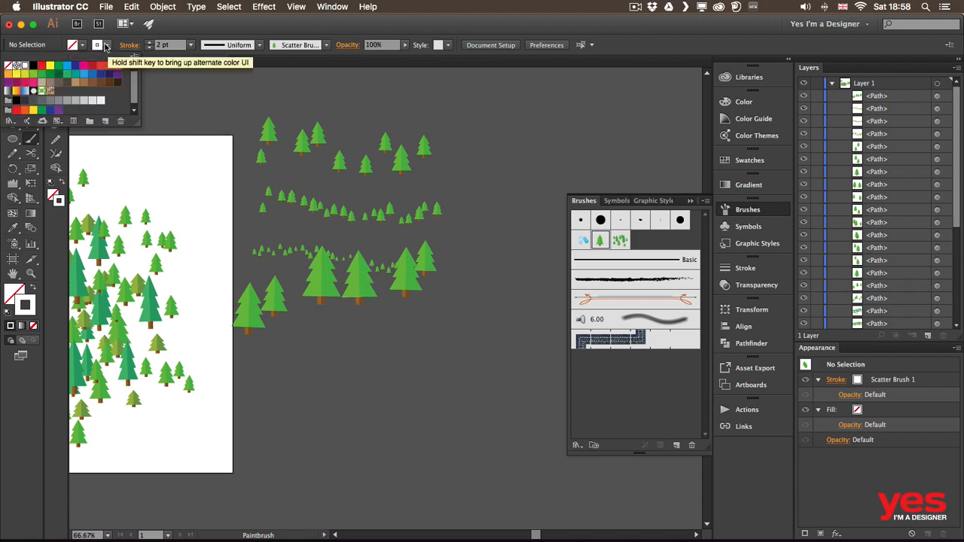
{"action": "left_click", "coordinate": [117, 78]}
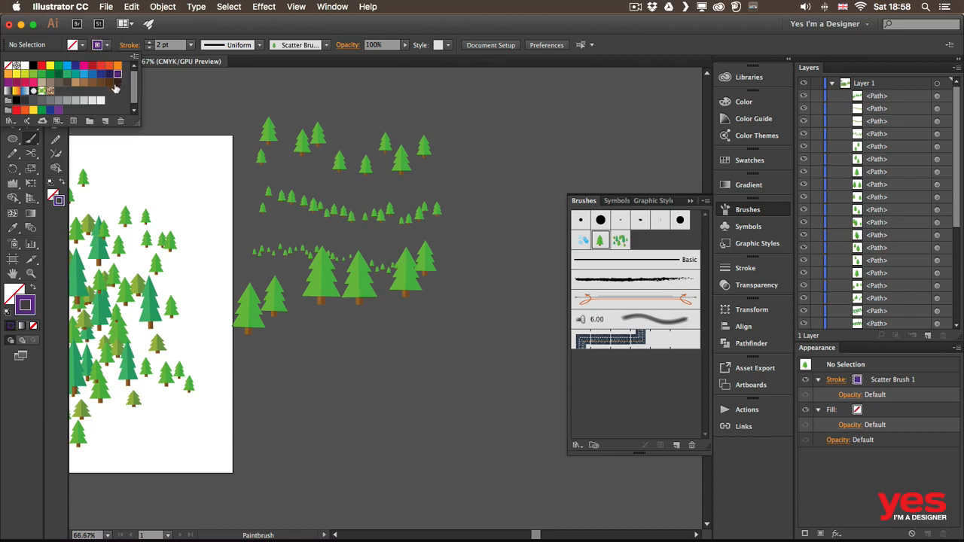
{"action": "left_click_drag", "start_coordinate": [256, 348], "coordinate": [424, 308]}
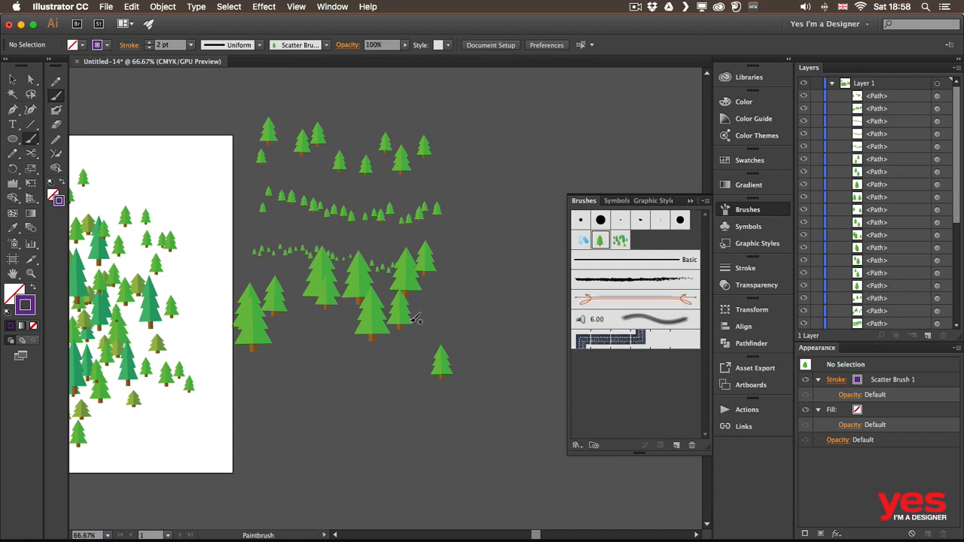
{"action": "key", "text": "super+z"}
Set the stroke weight to 0.5 pt and the single-tree brush's Colorization method to Tints, leaving existing strokes unmodified.
{"action": "left_click", "coordinate": [191, 44]}
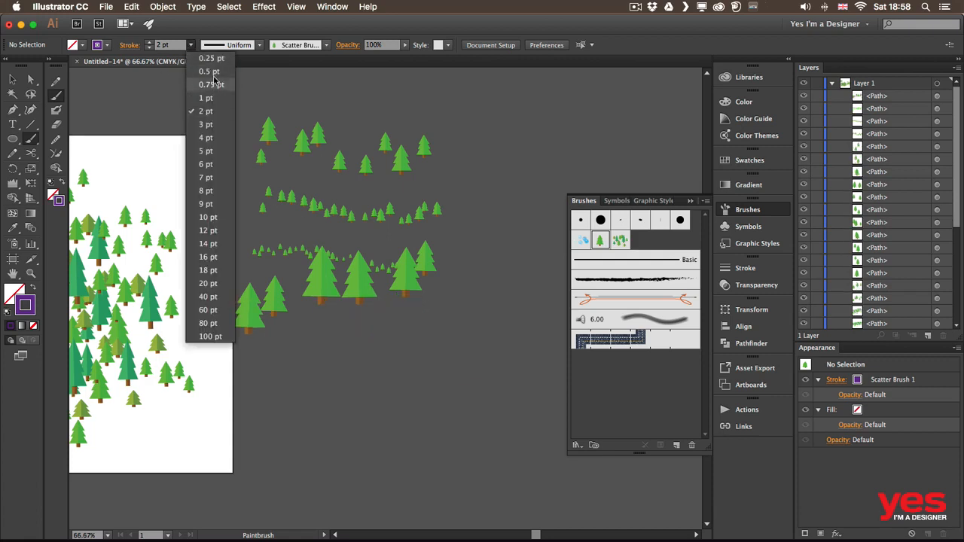
{"action": "left_click", "coordinate": [210, 71]}
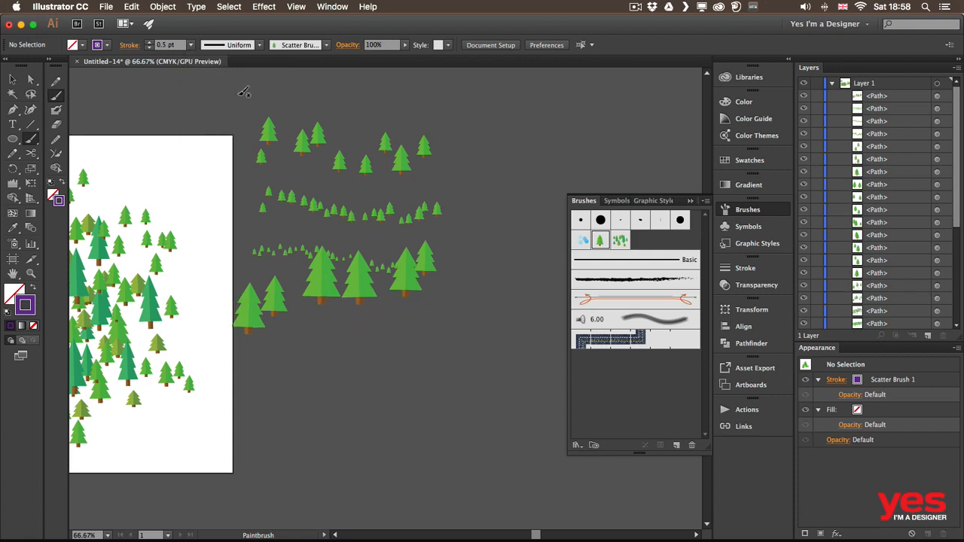
{"action": "left_click", "coordinate": [600, 241]}
{"action": "double_click", "coordinate": [603, 241]}
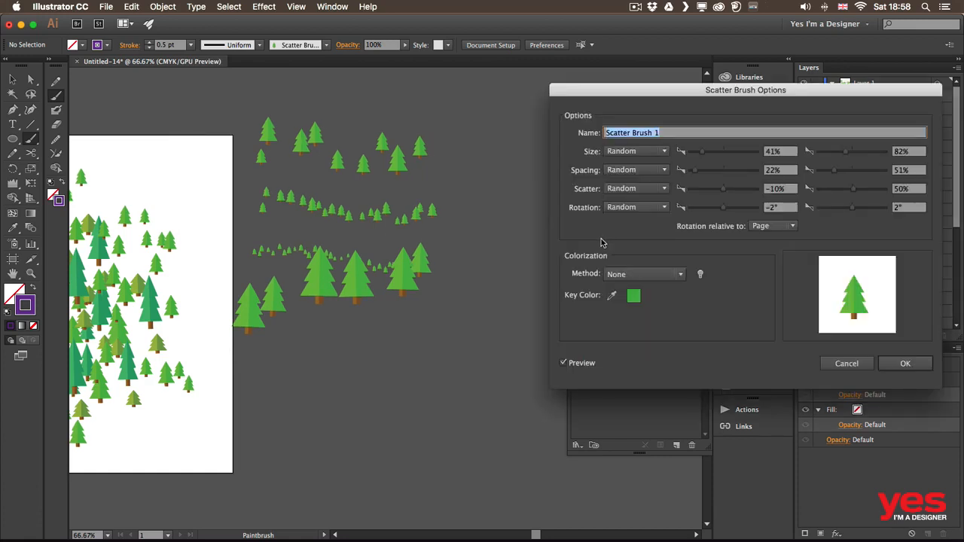
{"action": "left_click_drag", "start_coordinate": [624, 91], "coordinate": [455, 62]}
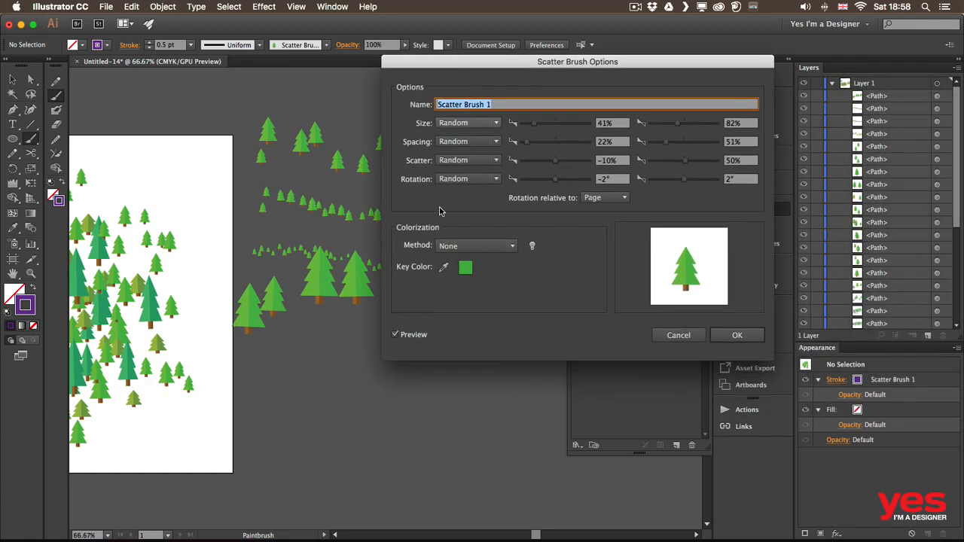
{"action": "left_click", "coordinate": [474, 246]}
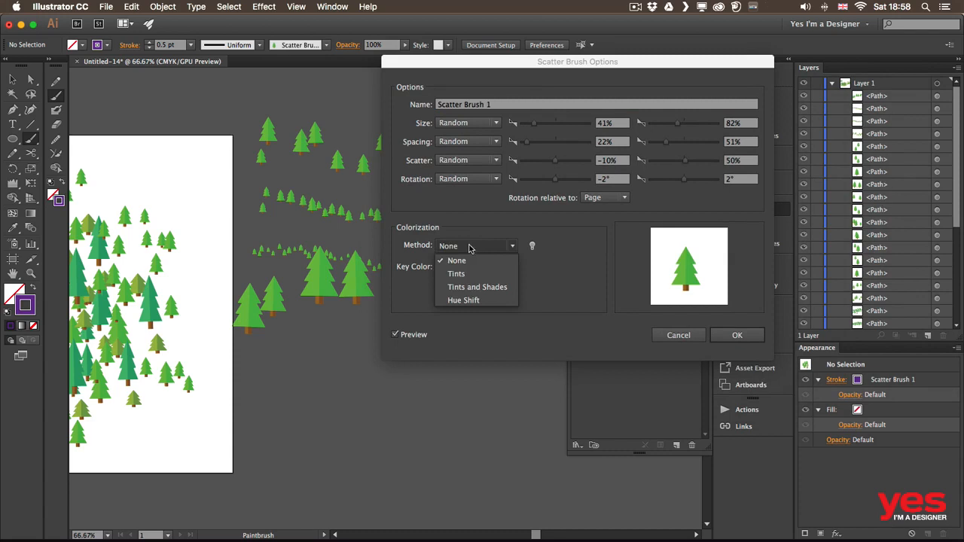
{"action": "left_click", "coordinate": [461, 273]}
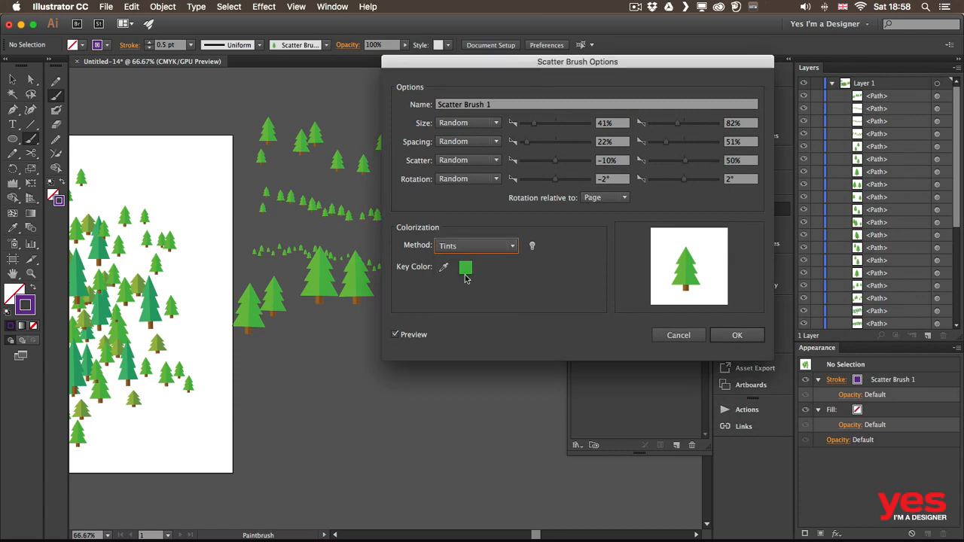
{"action": "left_click", "coordinate": [737, 336]}
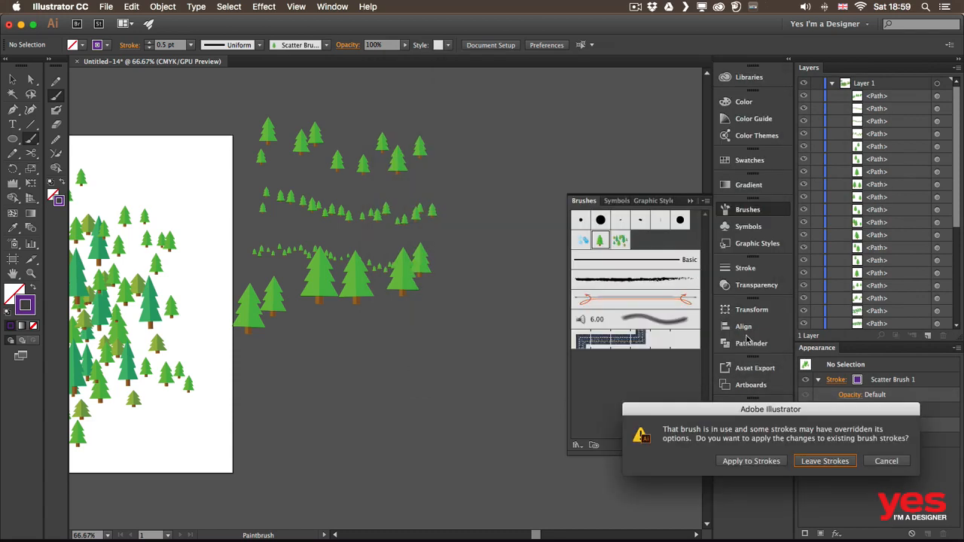
{"action": "key", "text": "Return"}
Paint purple-tinted tree strokes below the green test rows, two at 0.5 pt and two at 1 pt stroke weight.
{"action": "left_click_drag", "start_coordinate": [284, 368], "coordinate": [450, 369]}
{"action": "left_click_drag", "start_coordinate": [357, 336], "coordinate": [493, 301]}
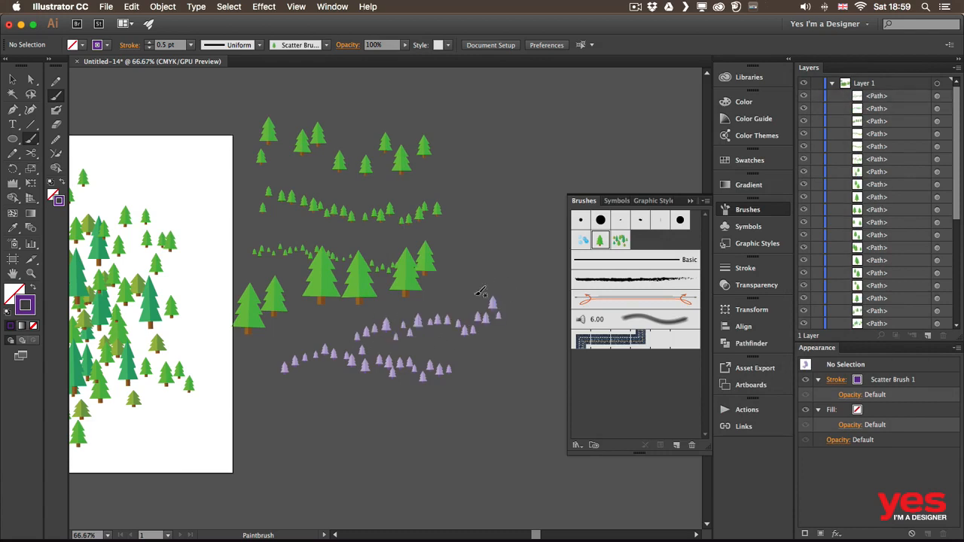
{"action": "left_click", "coordinate": [149, 43]}
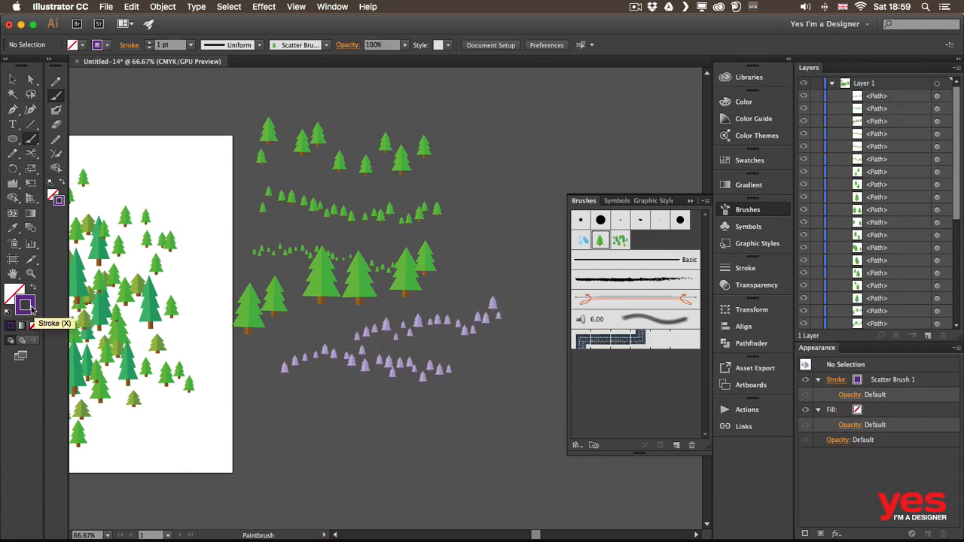
{"action": "left_click_drag", "start_coordinate": [261, 407], "coordinate": [370, 422]}
{"action": "left_click_drag", "start_coordinate": [442, 395], "coordinate": [387, 396]}
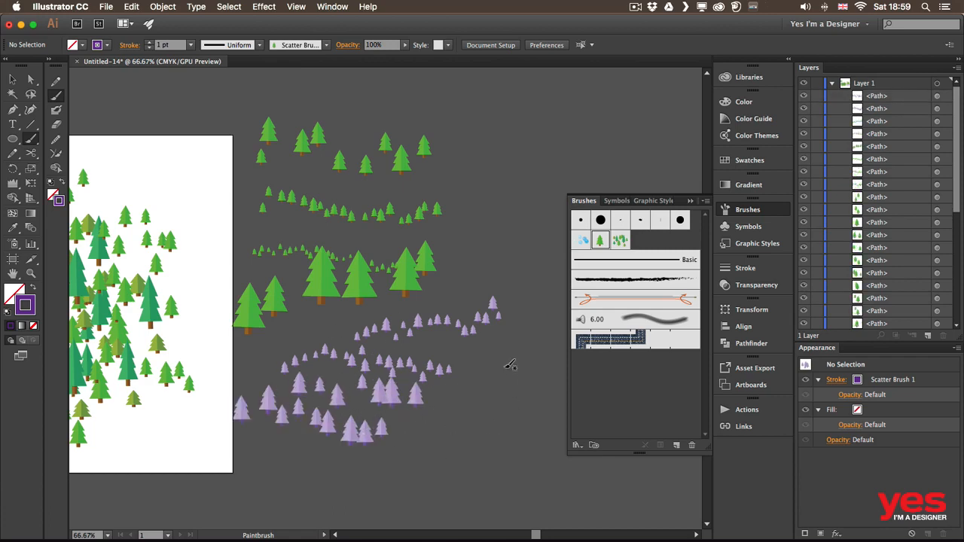
Delete all the test strokes beside the artboard, return to the forest and collapse the brush library.
{"action": "key", "text": "v"}
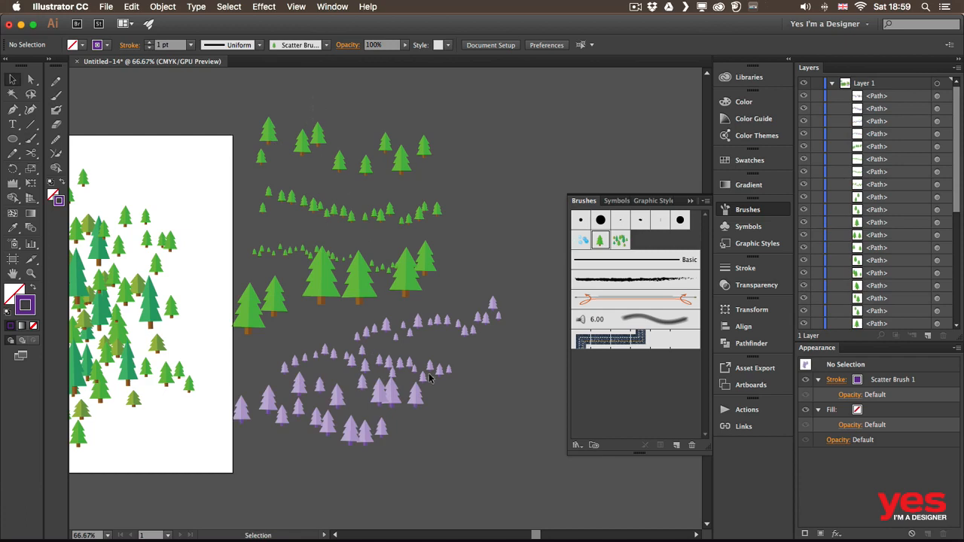
{"action": "left_click_drag", "start_coordinate": [429, 378], "coordinate": [239, 104]}
{"action": "key", "text": "Delete"}
{"action": "key", "text": "space"}
{"action": "left_click_drag", "start_coordinate": [193, 211], "coordinate": [535, 209]}
{"action": "left_click", "coordinate": [751, 212]}
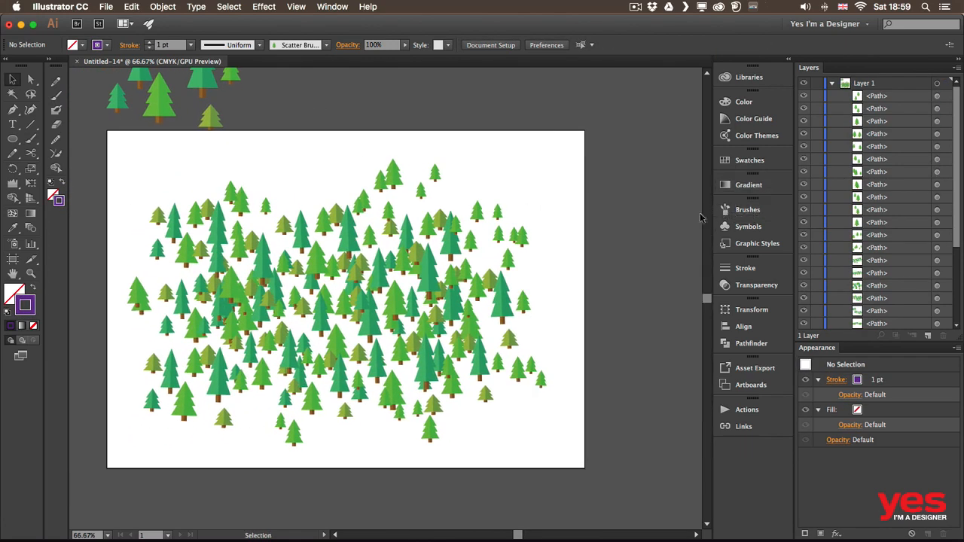